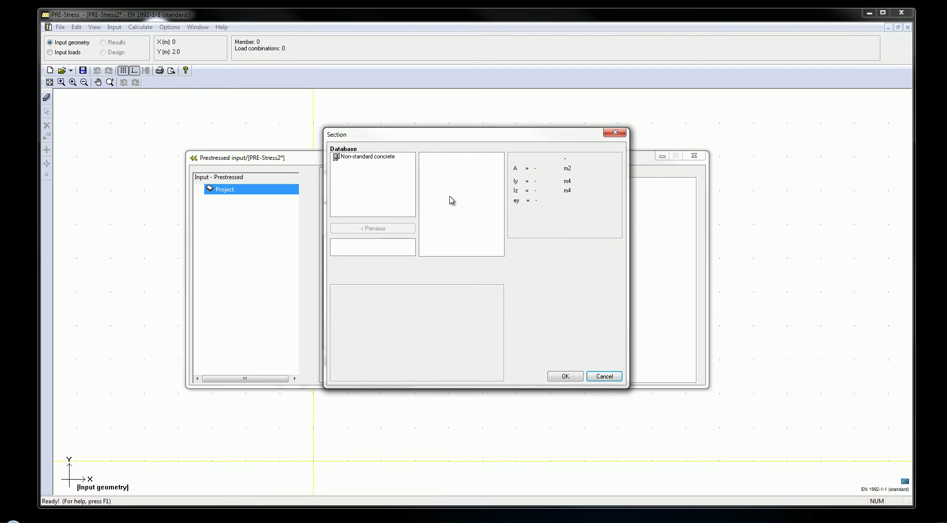
Start a new topping section under non-standard concrete and name it "Topping 120mm"
{"action": "left_click", "coordinate": [383, 157]}
{"action": "left_click", "coordinate": [454, 158]}
{"action": "double_click", "coordinate": [455, 158]}
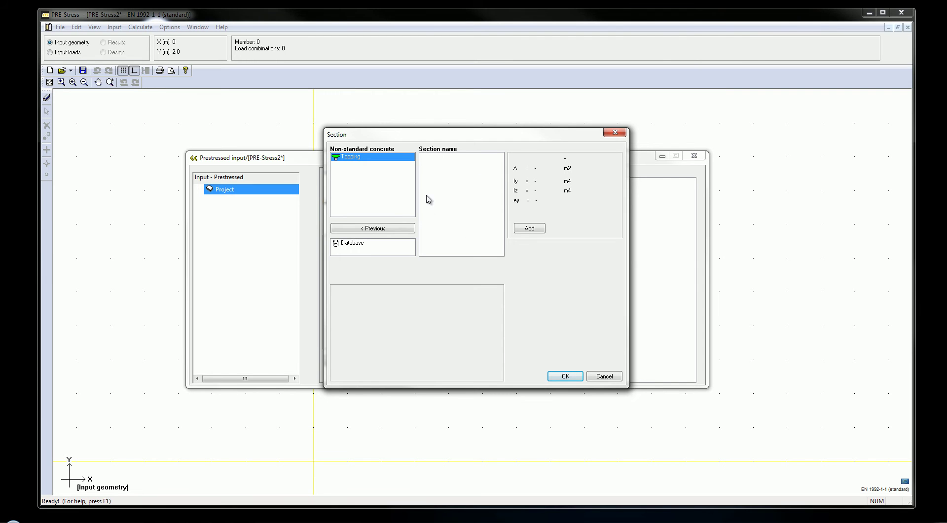
{"action": "left_click", "coordinate": [531, 229]}
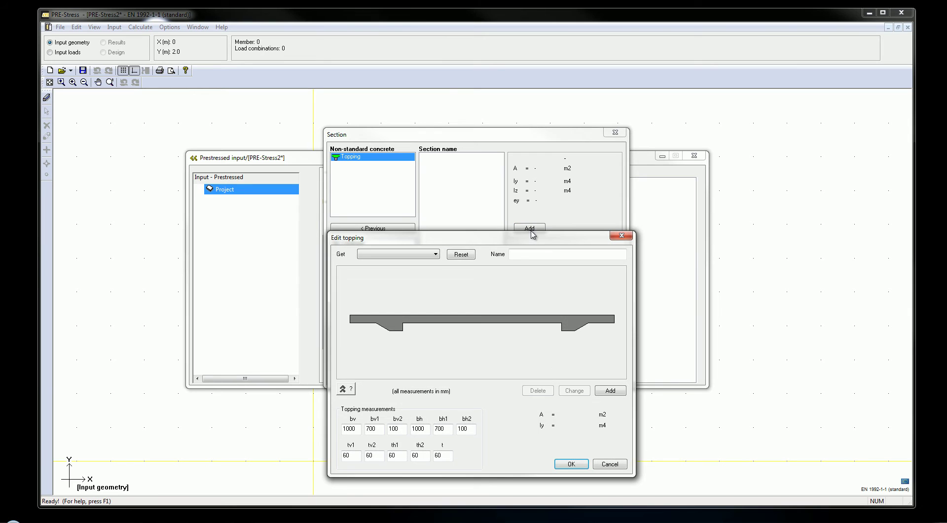
{"action": "left_click_drag", "start_coordinate": [532, 236], "coordinate": [526, 185]}
{"action": "left_click", "coordinate": [522, 195]}
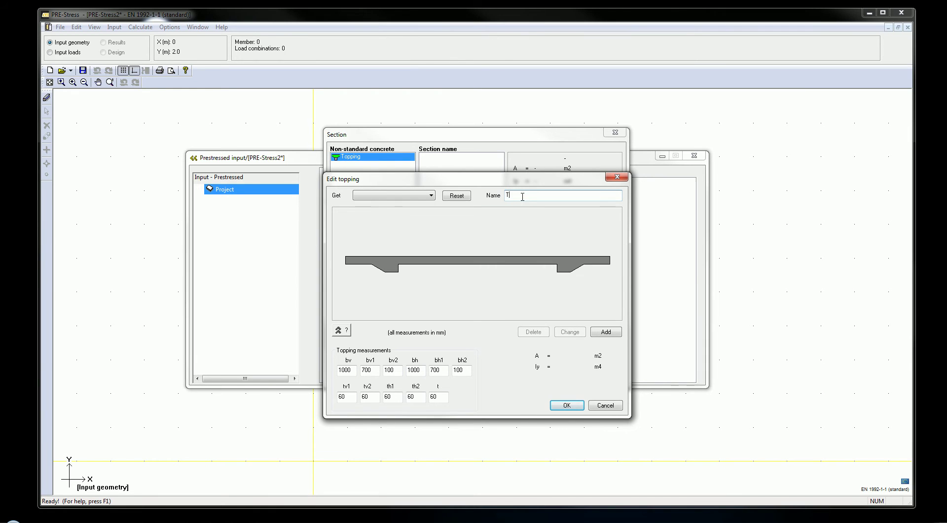
{"action": "type", "text": "Topping 120mm"}
Set the topping's bv, bv1, bh and bh1 to 600 mm, bv2, bh2, tv2 and th2 to 0, and tv1, th1 and t to 120 mm
{"action": "left_click", "coordinate": [345, 331]}
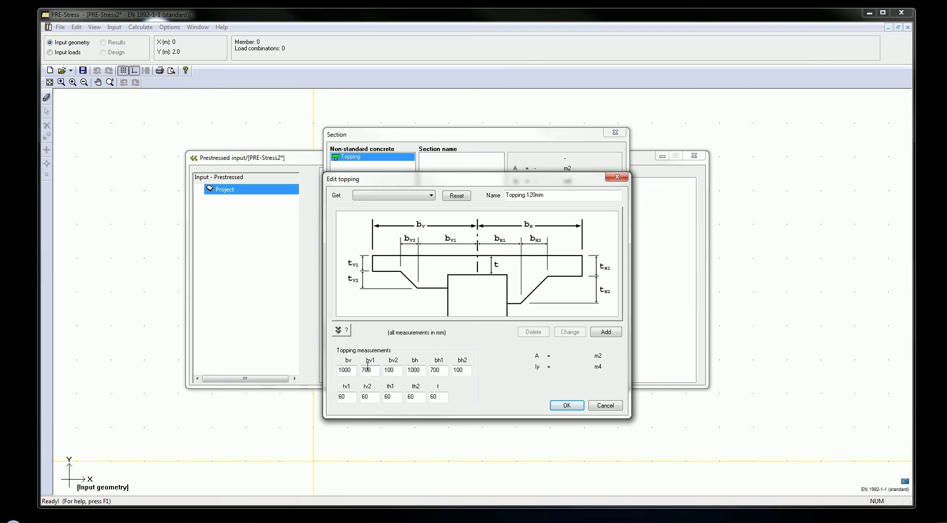
{"action": "left_click_drag", "start_coordinate": [353, 370], "coordinate": [273, 371]}
{"action": "type", "text": "600"}
{"action": "key", "text": "Tab"}
{"action": "type", "text": "0600"}
{"action": "key", "text": "Tab"}
{"action": "type", "text": "0"}
{"action": "key", "text": "Tab"}
{"action": "type", "text": "0"}
{"action": "key", "text": "Tab"}
{"action": "key", "text": "Tab"}
Add Topping 120mm to the section database and assign it as the beam's topping
{"action": "left_click", "coordinate": [607, 332]}
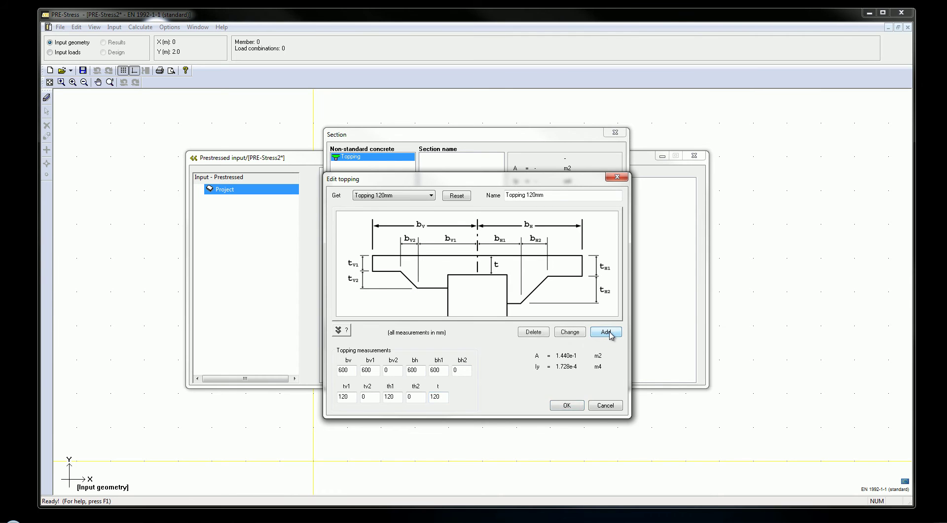
{"action": "left_click", "coordinate": [571, 406]}
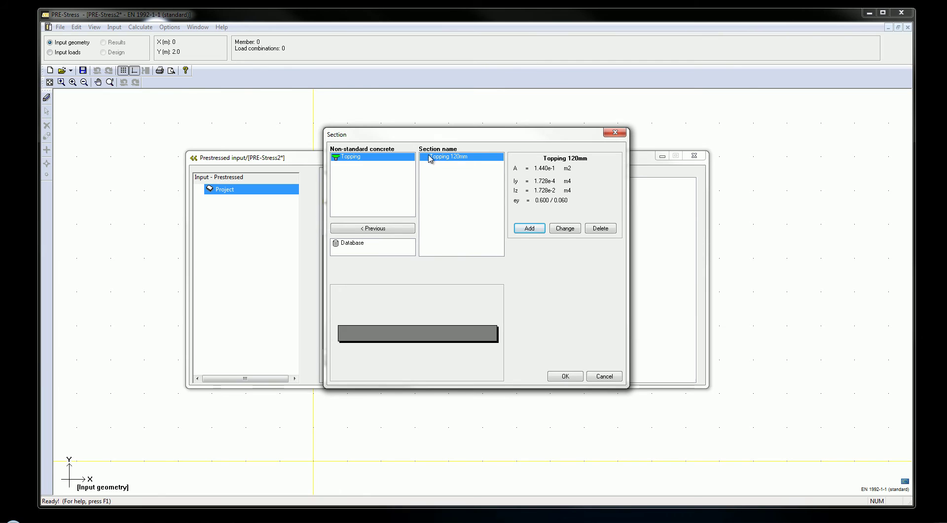
{"action": "left_click", "coordinate": [565, 377]}
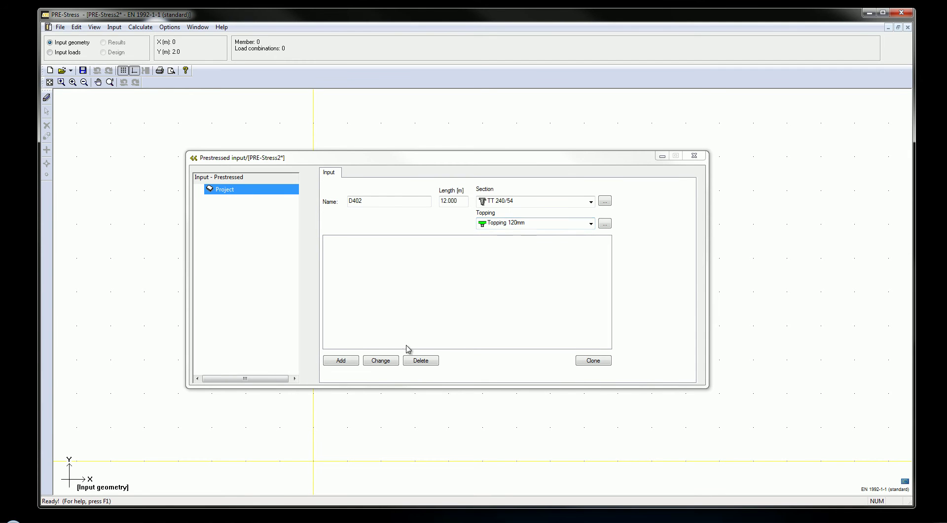
Start creating prestressed beam D402 and add the loadcases "Dead load", "Dead load topping" and "Live load"
{"action": "left_click", "coordinate": [349, 362]}
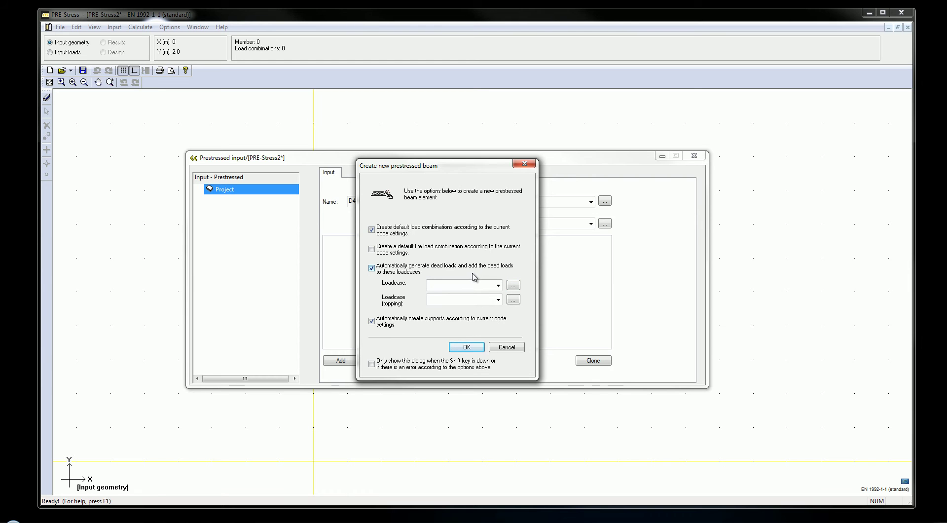
{"action": "left_click", "coordinate": [513, 285]}
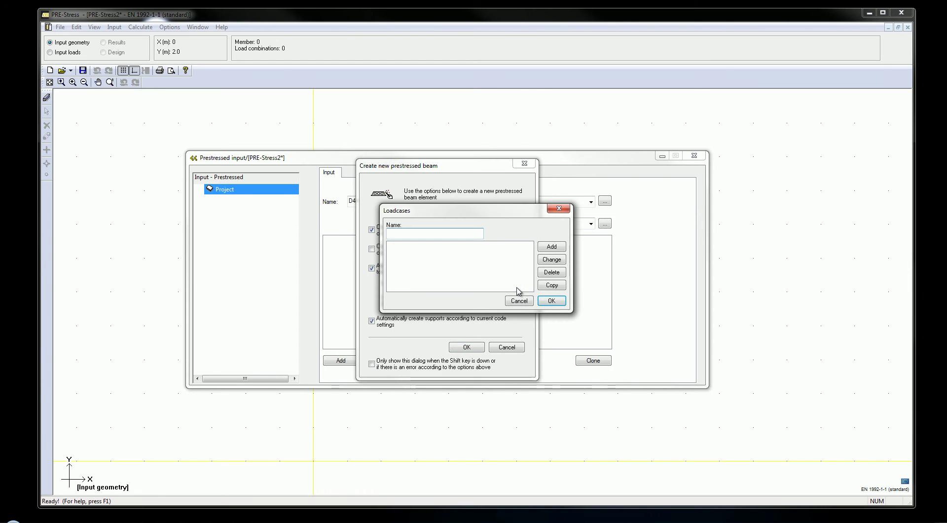
{"action": "type", "text": "Dead load"}
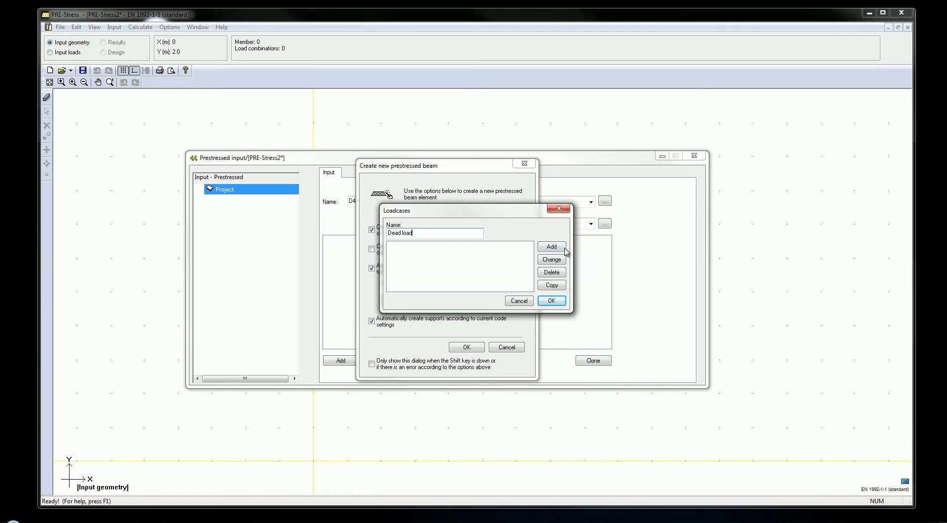
{"action": "left_click", "coordinate": [563, 248]}
{"action": "left_click", "coordinate": [462, 233]}
{"action": "type", "text": "Dead load topping"}
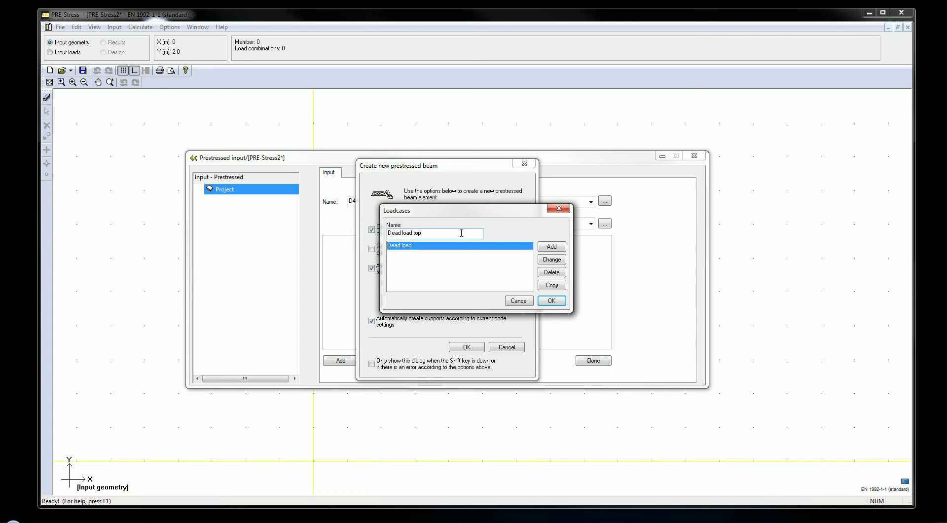
{"action": "left_click", "coordinate": [544, 247]}
{"action": "left_click", "coordinate": [449, 234]}
{"action": "type", "text": "Live"}
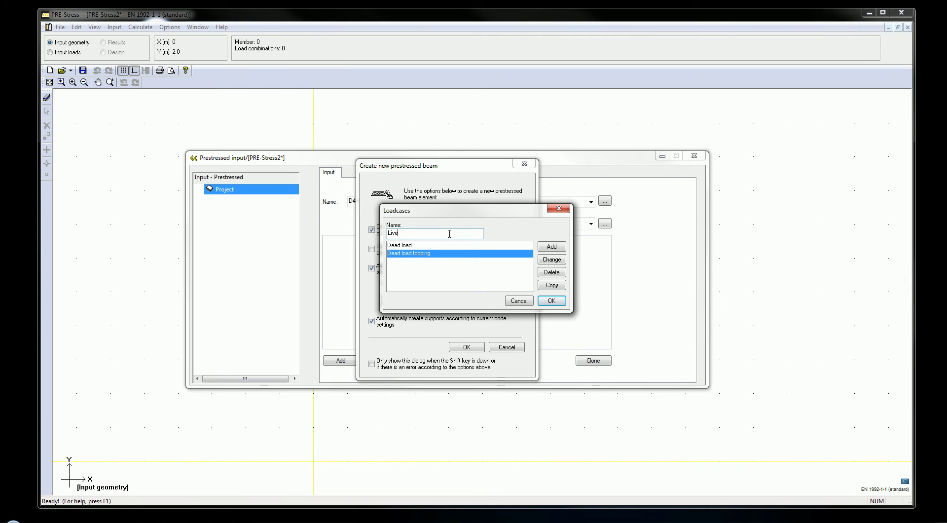
{"action": "type", "text": " load"}
{"action": "left_click", "coordinate": [552, 246]}
Assign the generated dead loads to Dead load and, for the topping, Dead load topping, and create the beam
{"action": "left_click", "coordinate": [443, 246]}
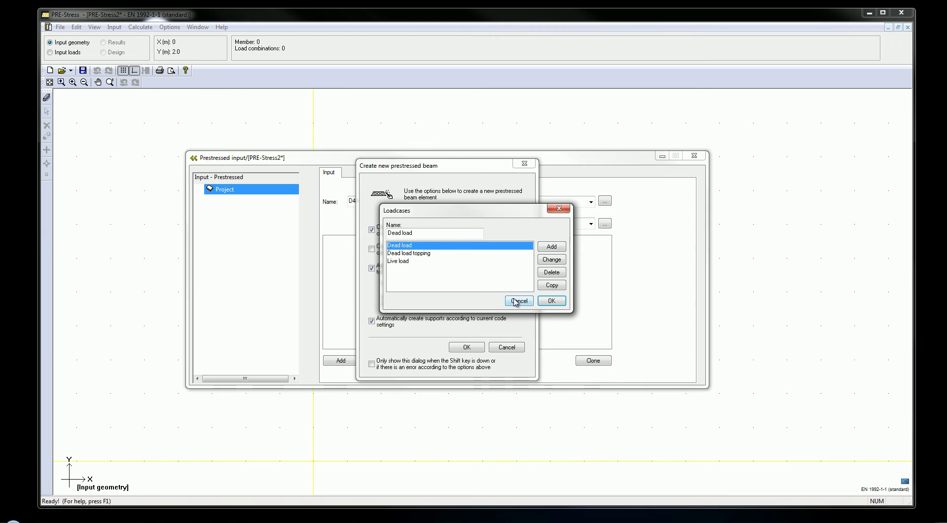
{"action": "left_click", "coordinate": [552, 301]}
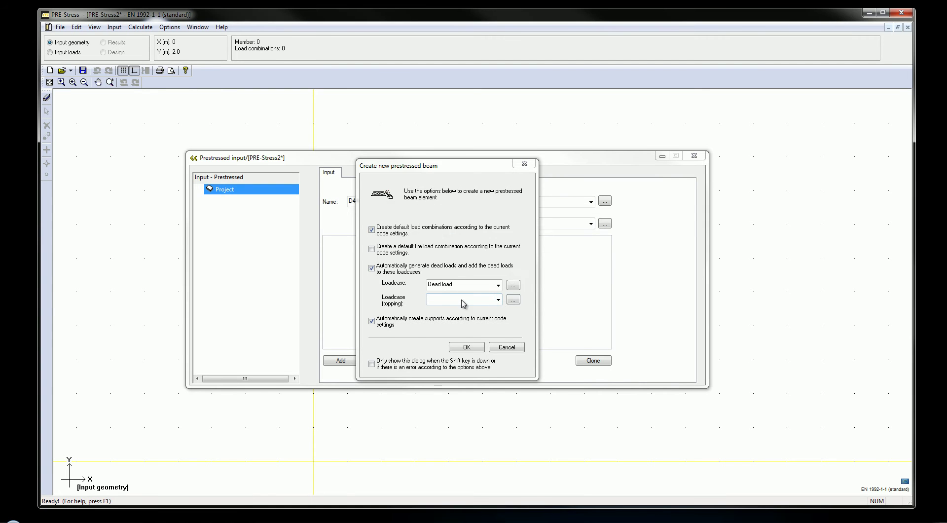
{"action": "left_click", "coordinate": [498, 300]}
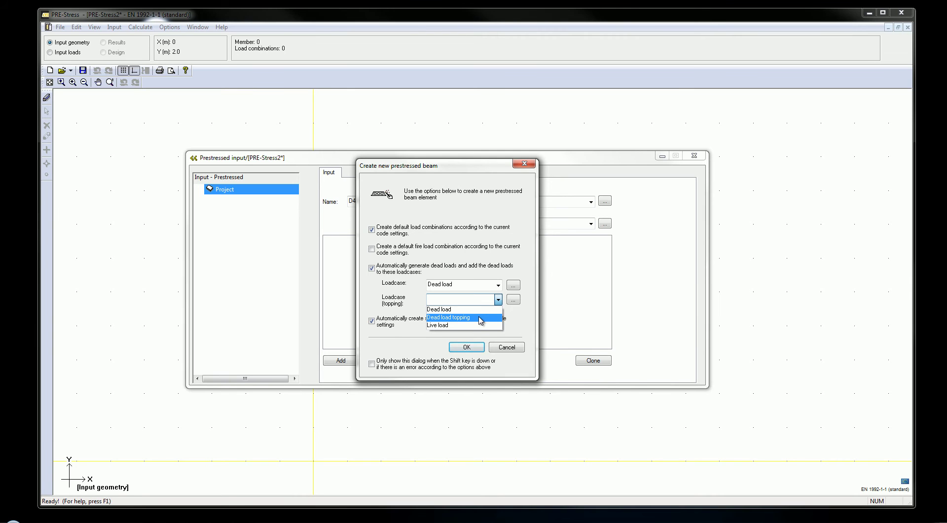
{"action": "left_click", "coordinate": [438, 320]}
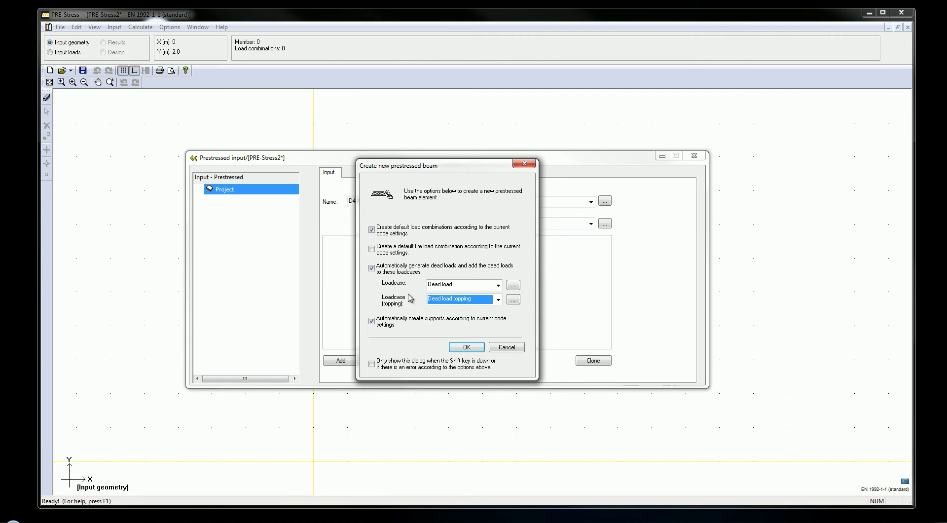
{"action": "left_click", "coordinate": [467, 347]}
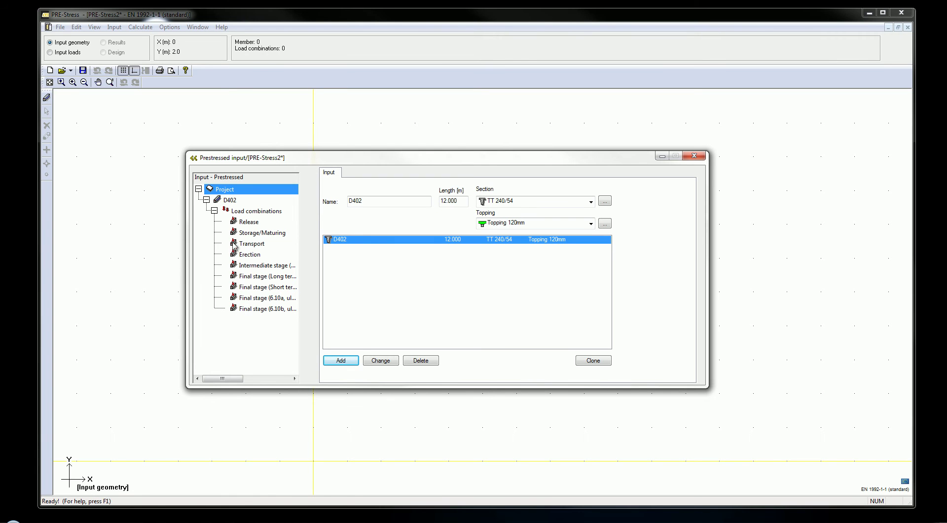
Set the topping state to Wet for the Erection load combination and check the intermediate and final 6.10b stages
{"action": "left_click", "coordinate": [250, 255]}
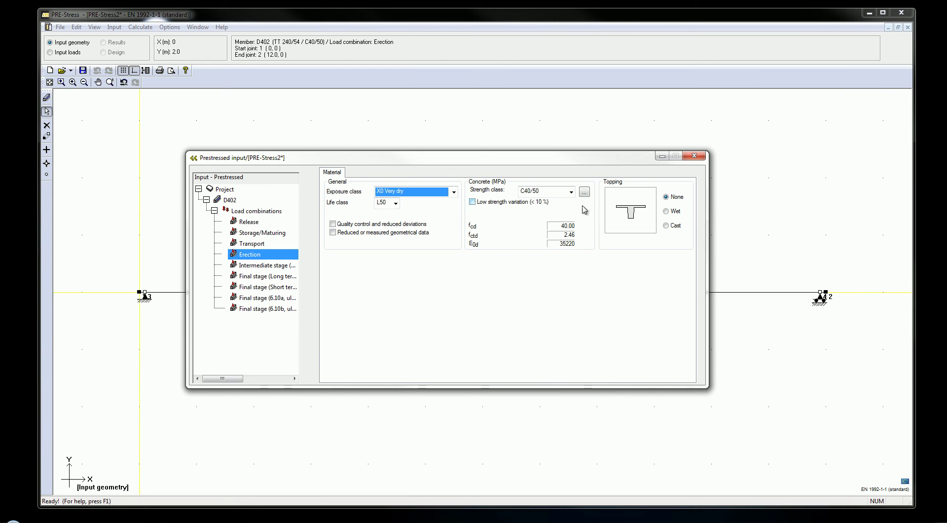
{"action": "left_click", "coordinate": [671, 212]}
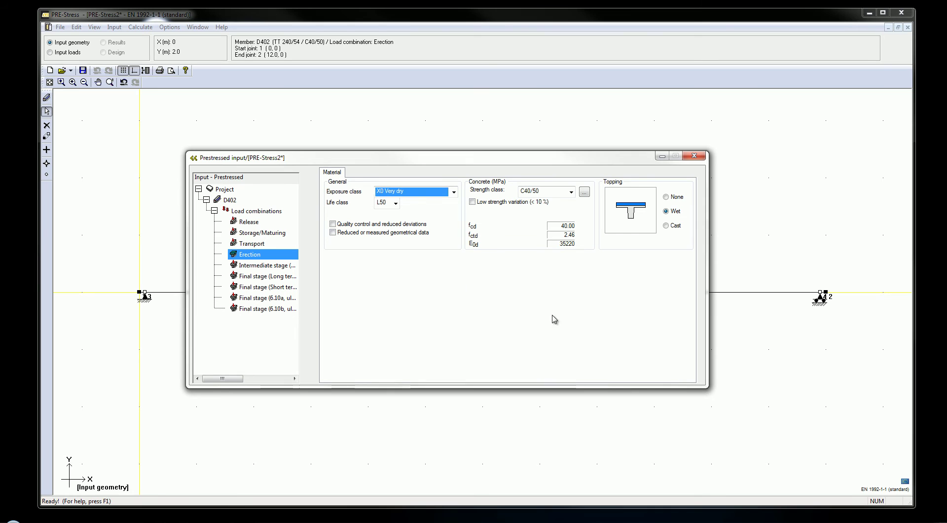
{"action": "left_click", "coordinate": [256, 267]}
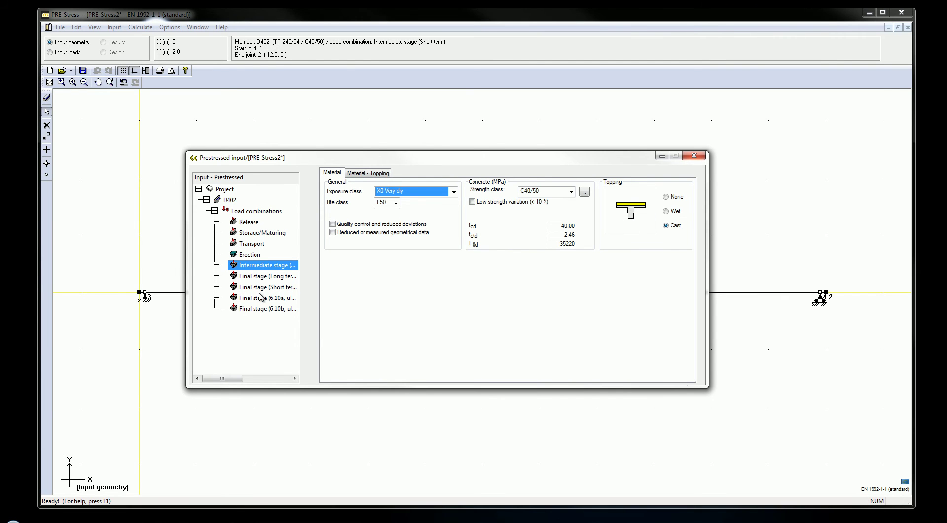
{"action": "left_click", "coordinate": [247, 310]}
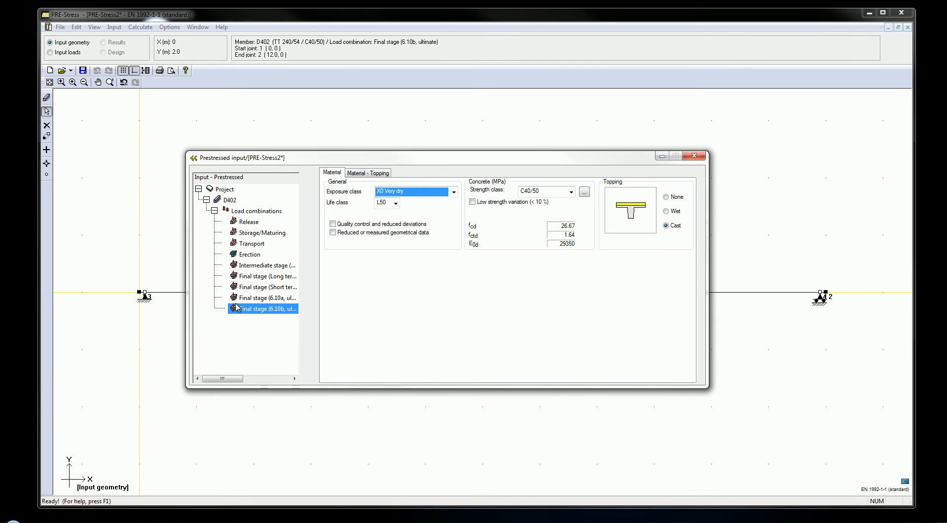
Set the topping's concrete strength class to C25/30 in the Erection load combination
{"action": "left_click", "coordinate": [247, 254]}
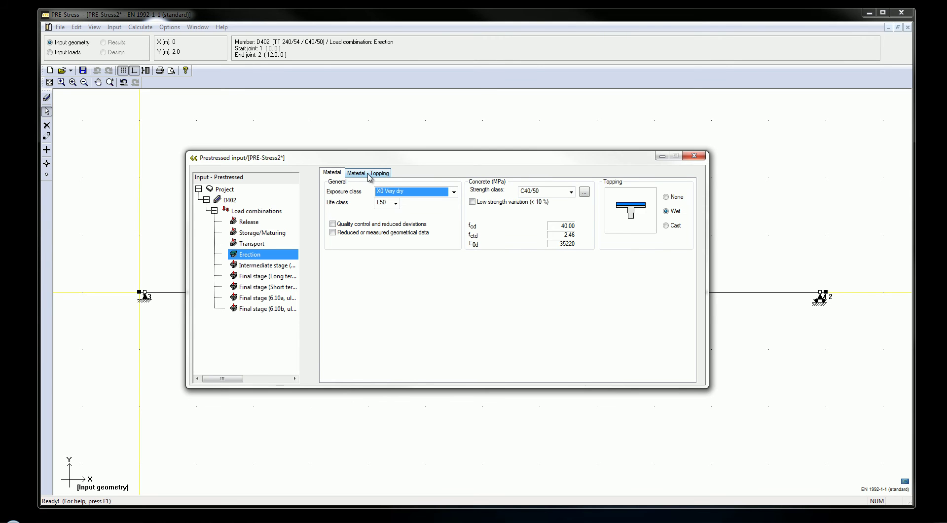
{"action": "left_click", "coordinate": [252, 244]}
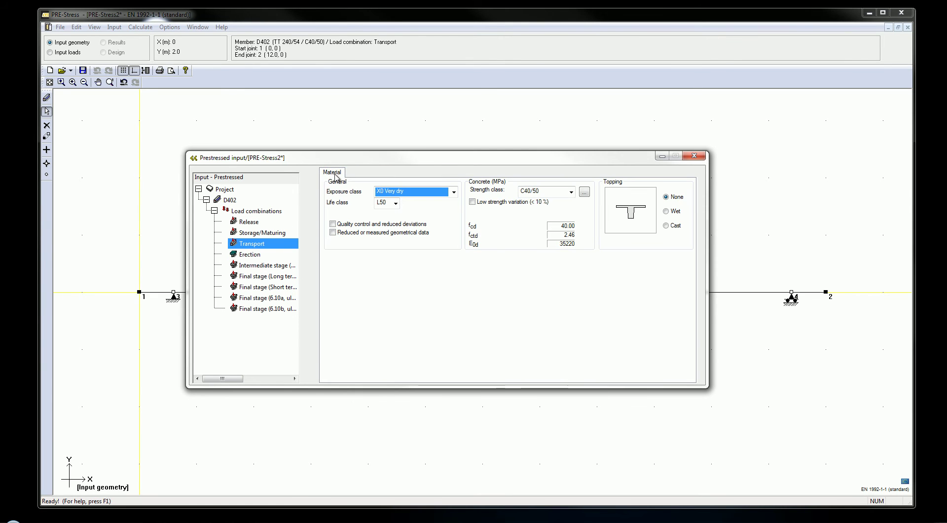
{"action": "left_click", "coordinate": [245, 255]}
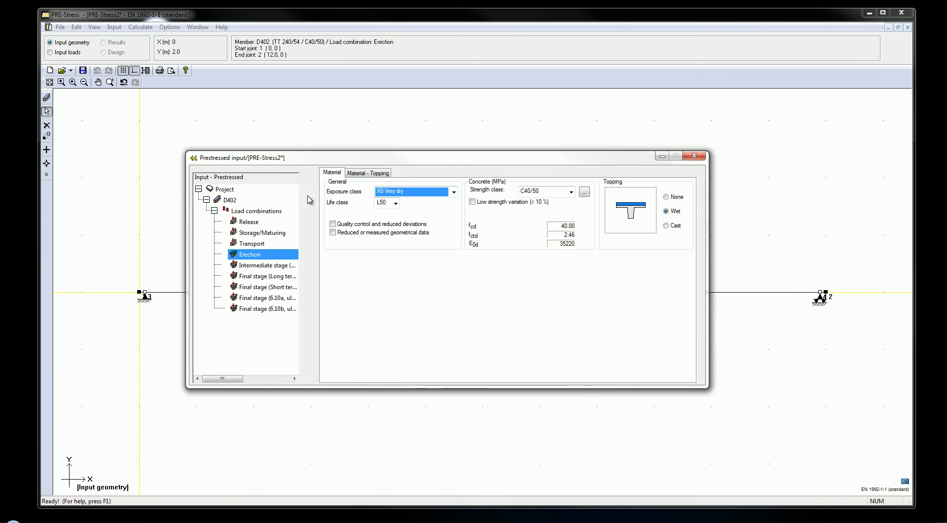
{"action": "left_click", "coordinate": [377, 173]}
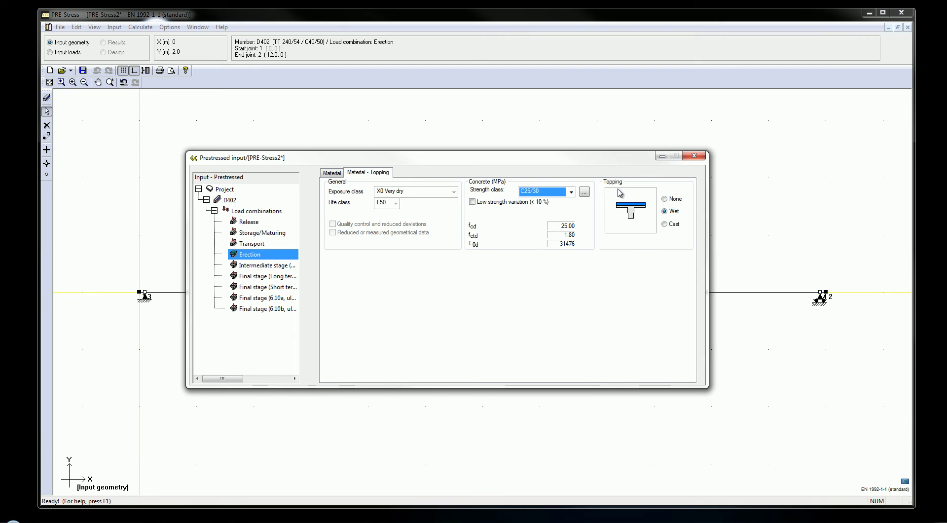
{"action": "left_click", "coordinate": [571, 192]}
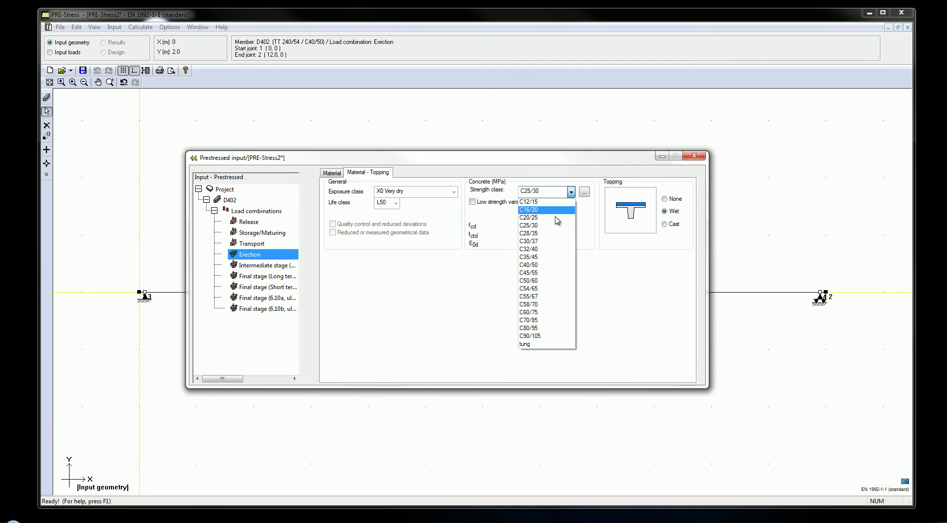
{"action": "left_click", "coordinate": [543, 225]}
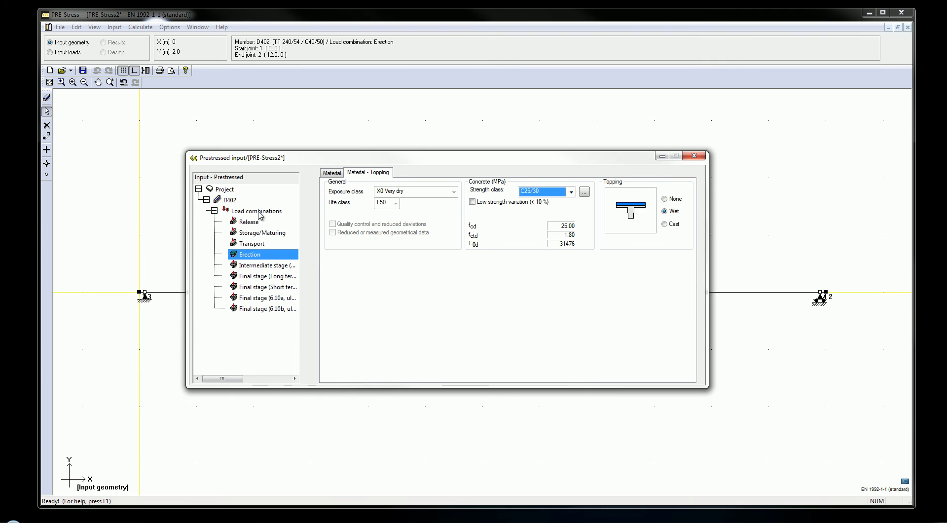
Add a main reinforcement layer to beam D402 with 2 top bars and 5 bottom strands
{"action": "left_click", "coordinate": [230, 200]}
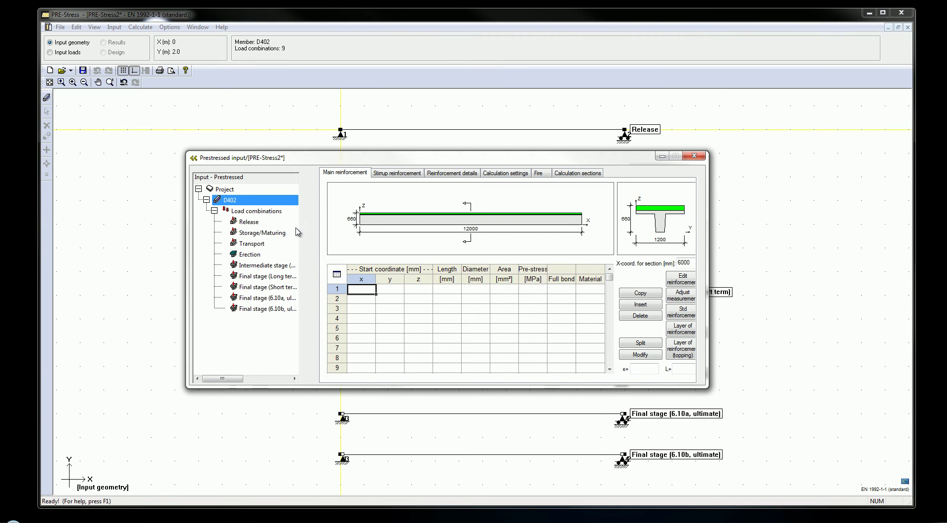
{"action": "left_click_drag", "start_coordinate": [706, 387], "coordinate": [723, 393]}
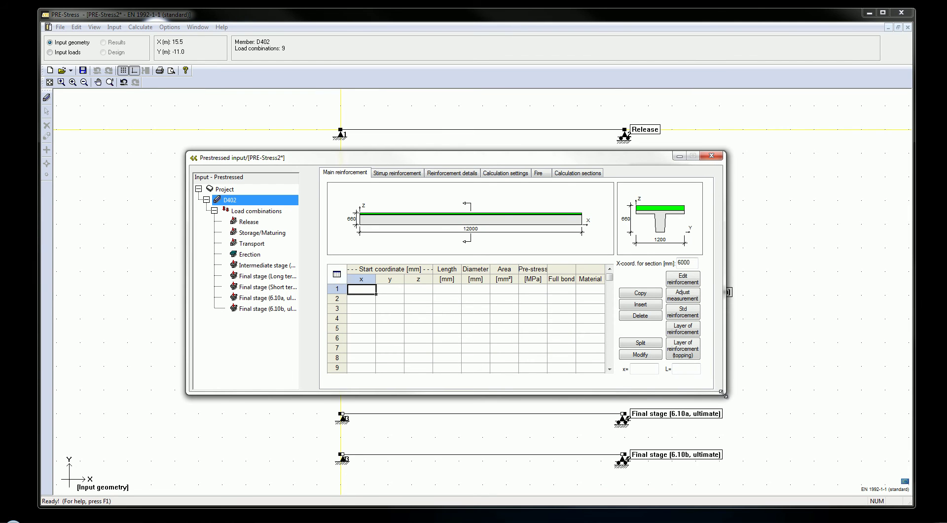
{"action": "left_click", "coordinate": [690, 333]}
{"action": "type", "text": "2"}
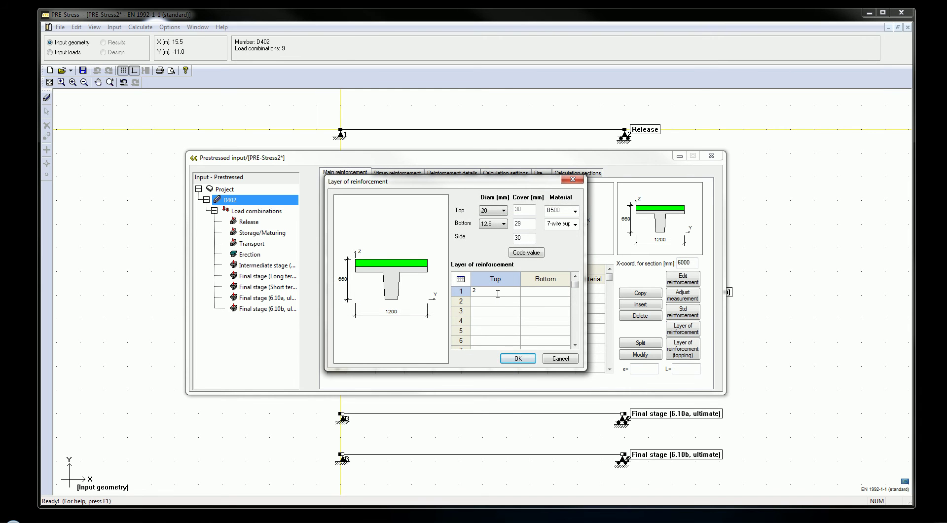
{"action": "left_click", "coordinate": [538, 293]}
{"action": "type", "text": "5"}
{"action": "key", "text": "Return"}
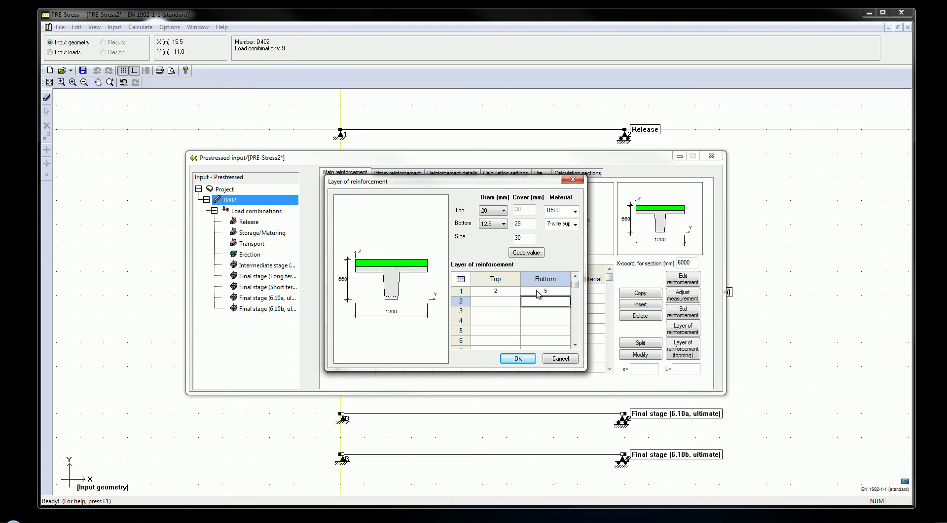
{"action": "left_click", "coordinate": [516, 360]}
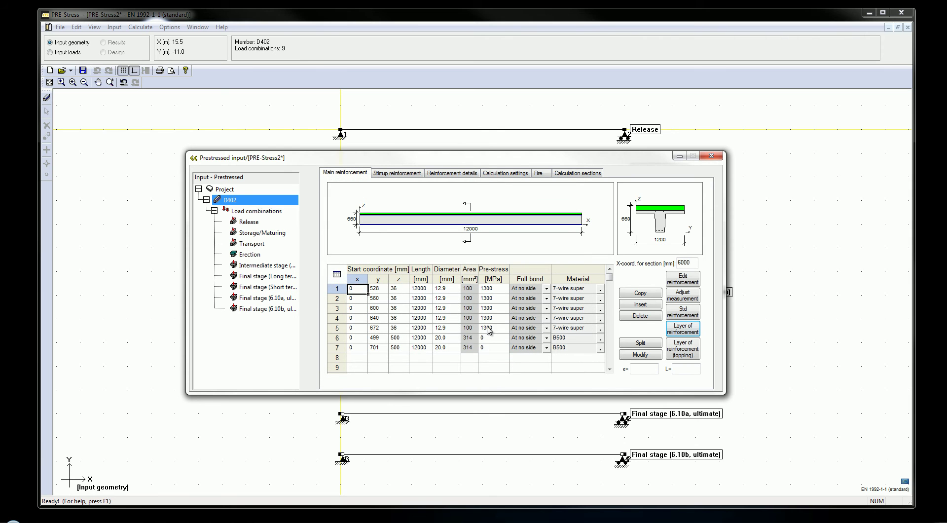
Start a topping reinforcement layer for beam D402 with 2 top bars and 2 bottom bars in the first layer
{"action": "left_click", "coordinate": [686, 353]}
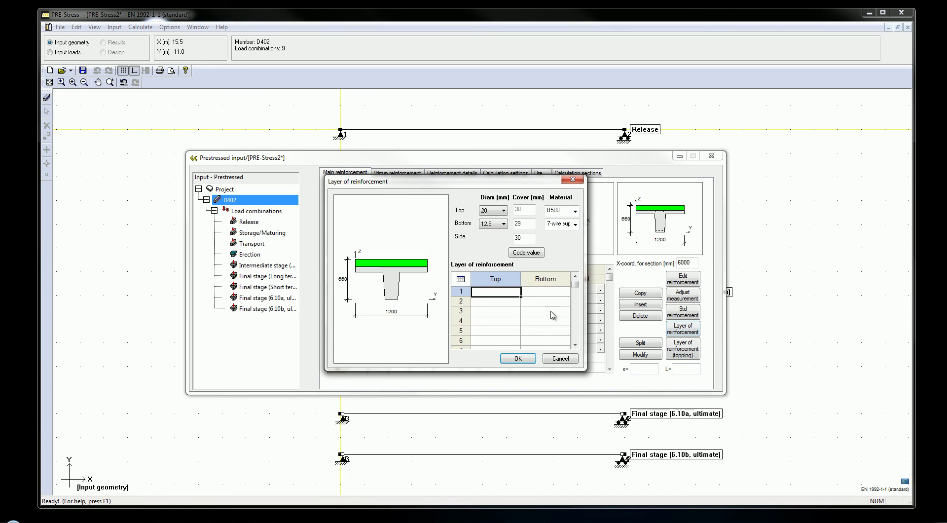
{"action": "type", "text": "2"}
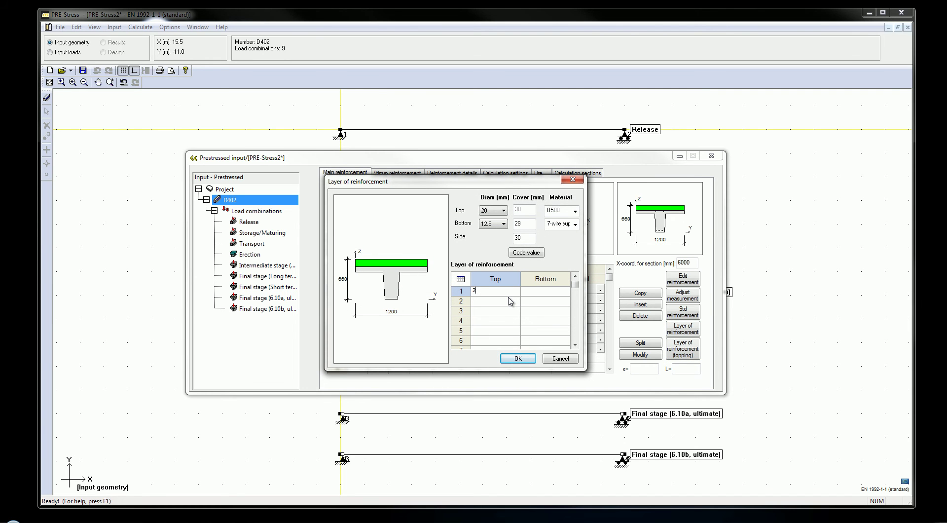
{"action": "left_click", "coordinate": [536, 295]}
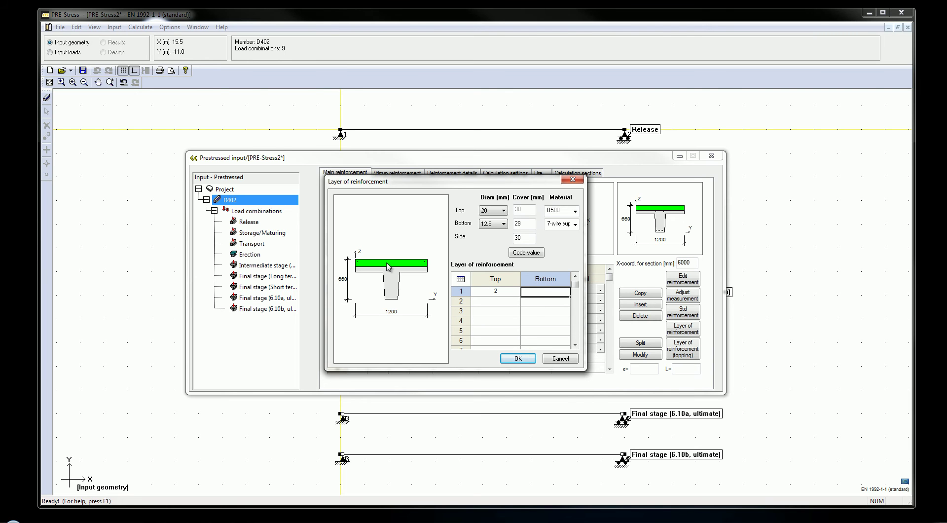
{"action": "type", "text": "2"}
{"action": "key", "text": "Return"}
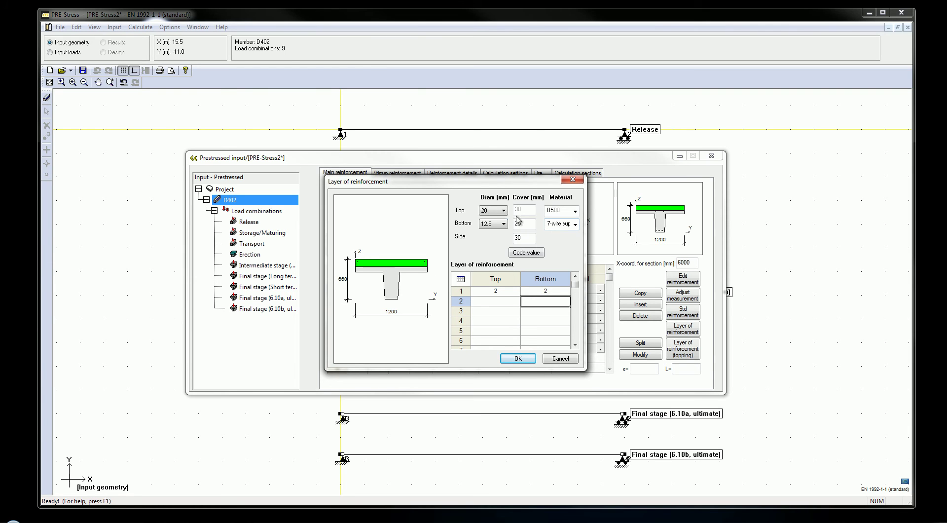
Set the topping layer's bottom material to B500 and both bar diameters to 8 mm, and add the layer
{"action": "left_click", "coordinate": [575, 226]}
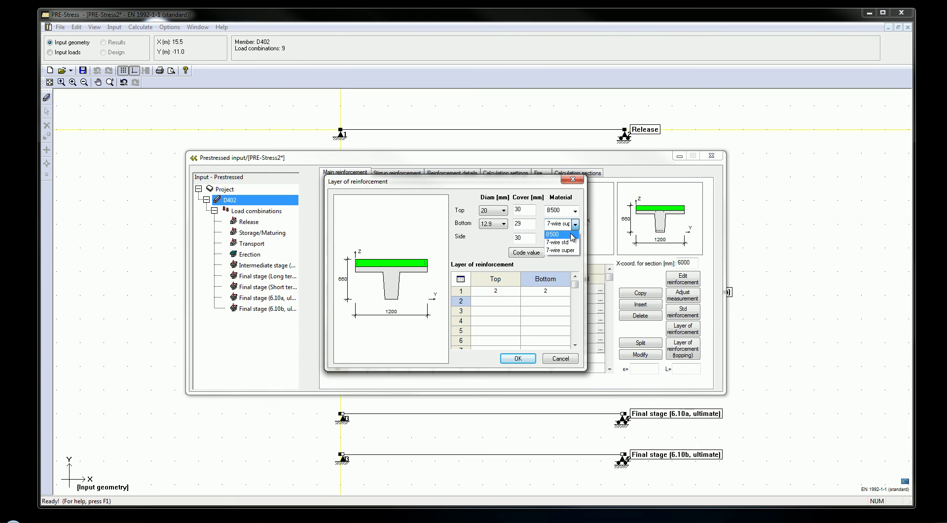
{"action": "left_click", "coordinate": [571, 234]}
{"action": "left_click", "coordinate": [503, 225]}
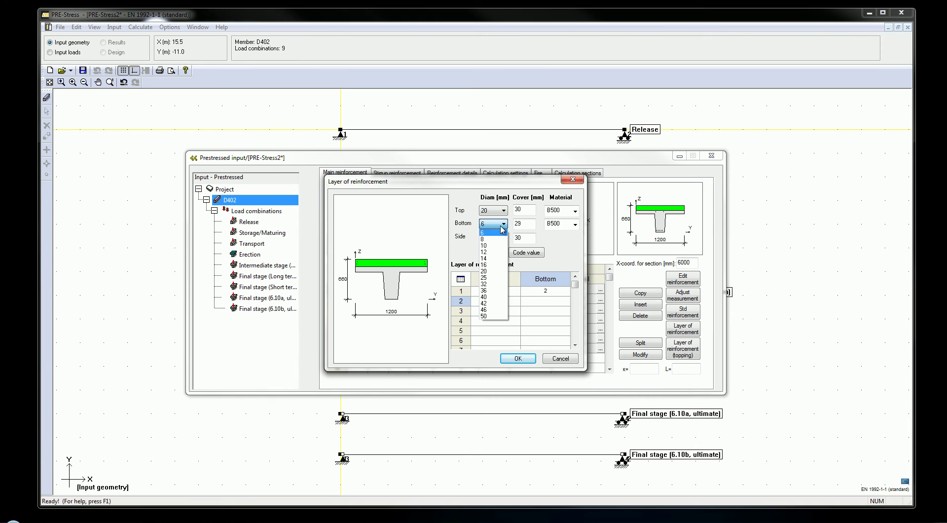
{"action": "left_click", "coordinate": [488, 240]}
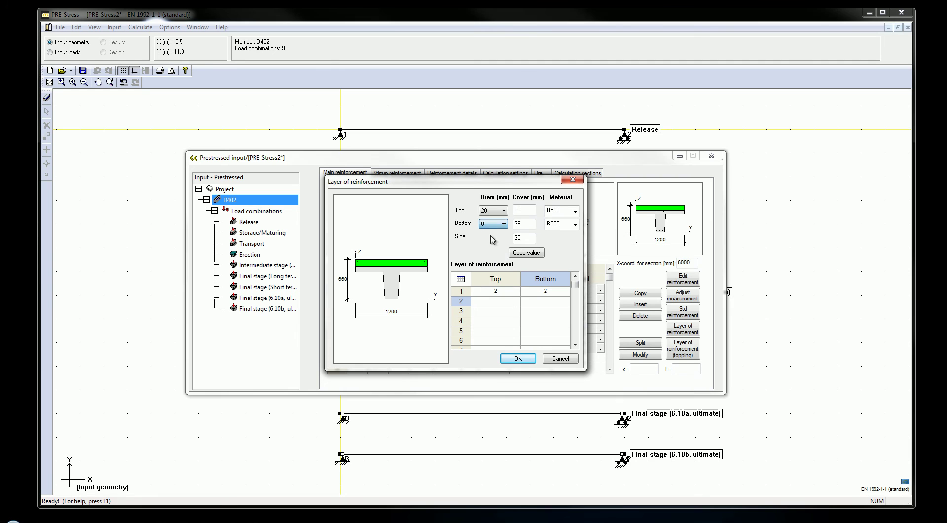
{"action": "left_click", "coordinate": [500, 211]}
{"action": "left_click", "coordinate": [493, 226]}
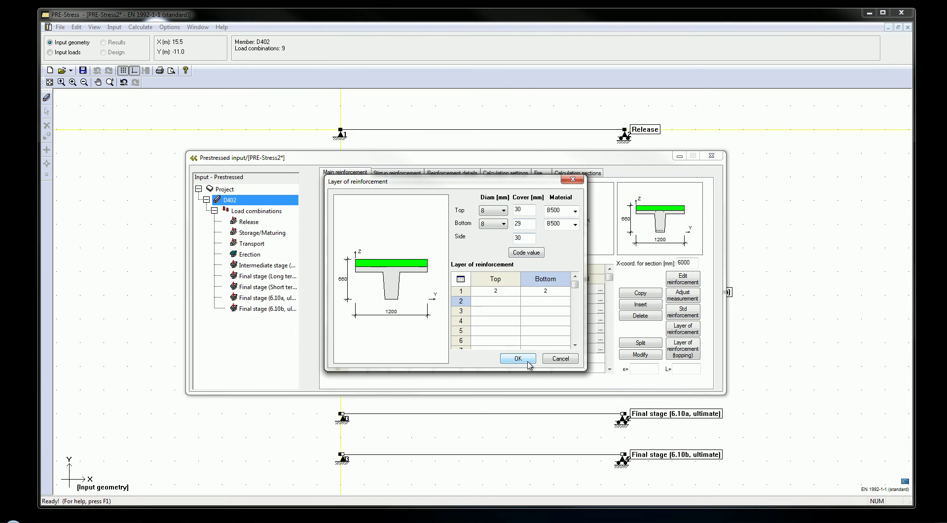
{"action": "left_click", "coordinate": [511, 294]}
{"action": "left_click", "coordinate": [510, 291]}
{"action": "key", "text": "Return"}
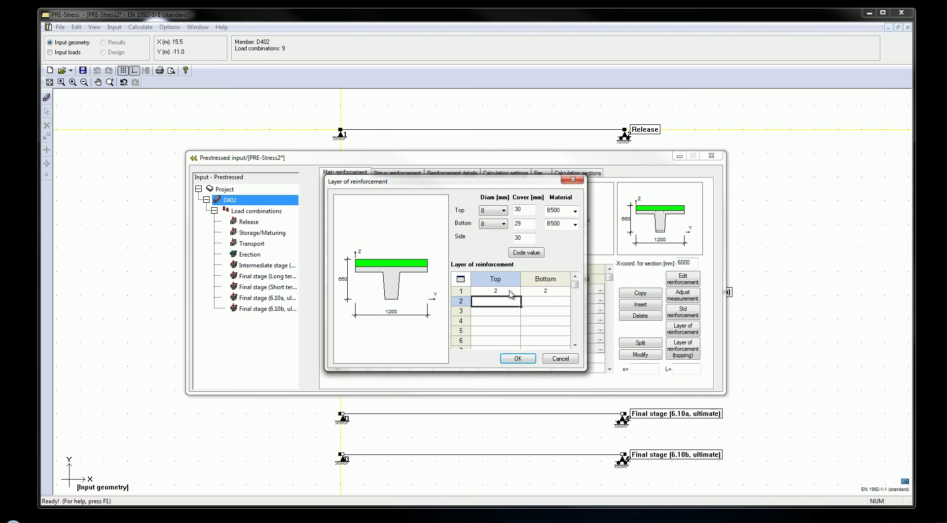
{"action": "key", "text": "Tab"}
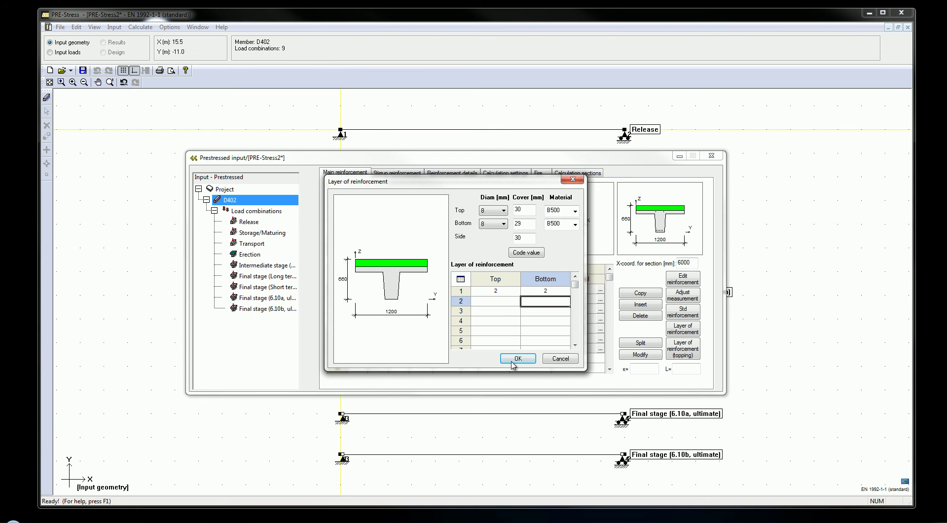
{"action": "left_click", "coordinate": [514, 360]}
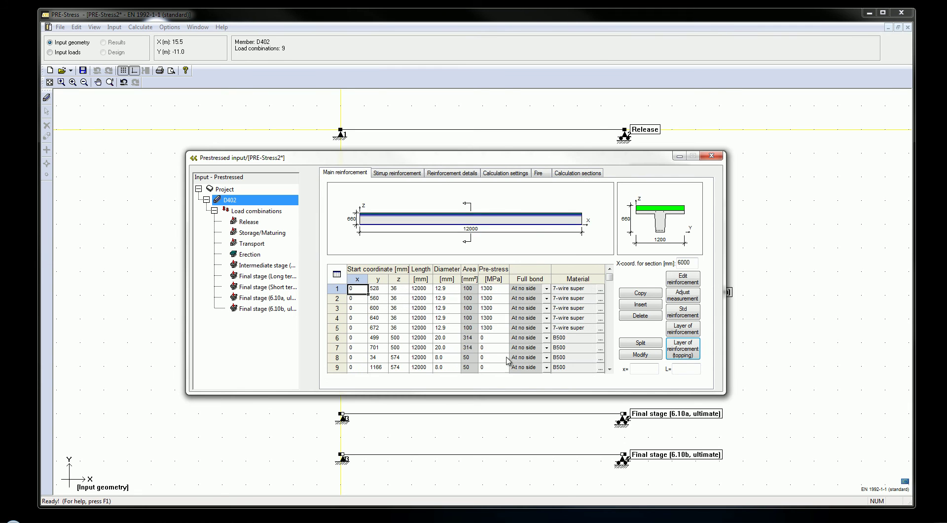
Inspect the cross-section of D402 with its beam and topping reinforcement
{"action": "double_click", "coordinate": [663, 233]}
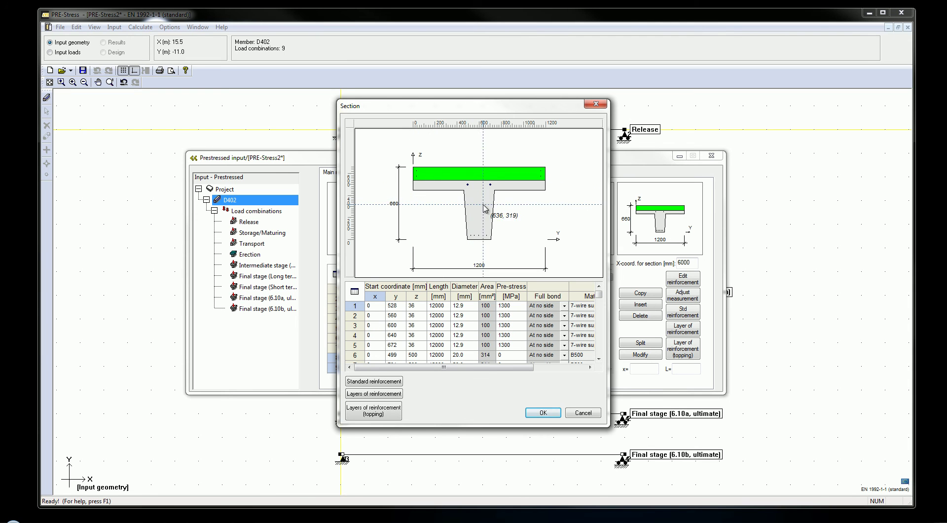
{"action": "left_click", "coordinate": [551, 413]}
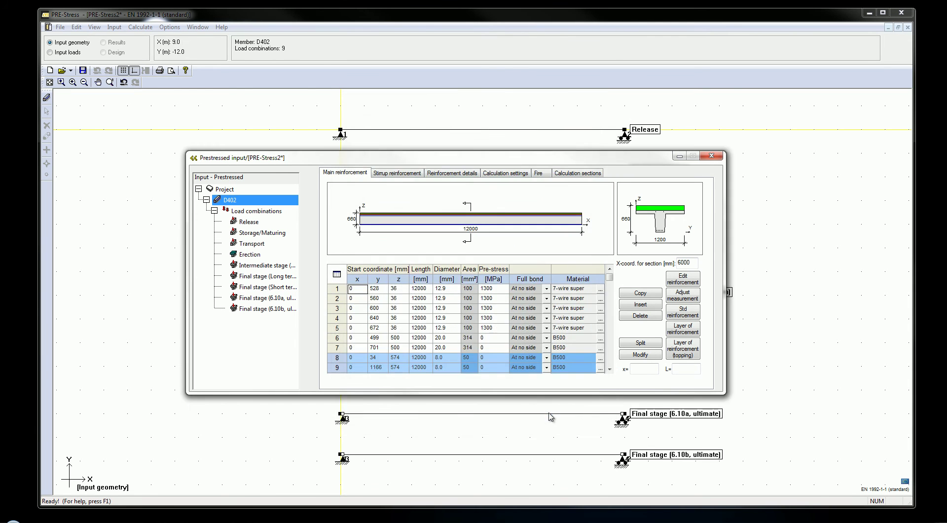
{"action": "left_click", "coordinate": [378, 339]}
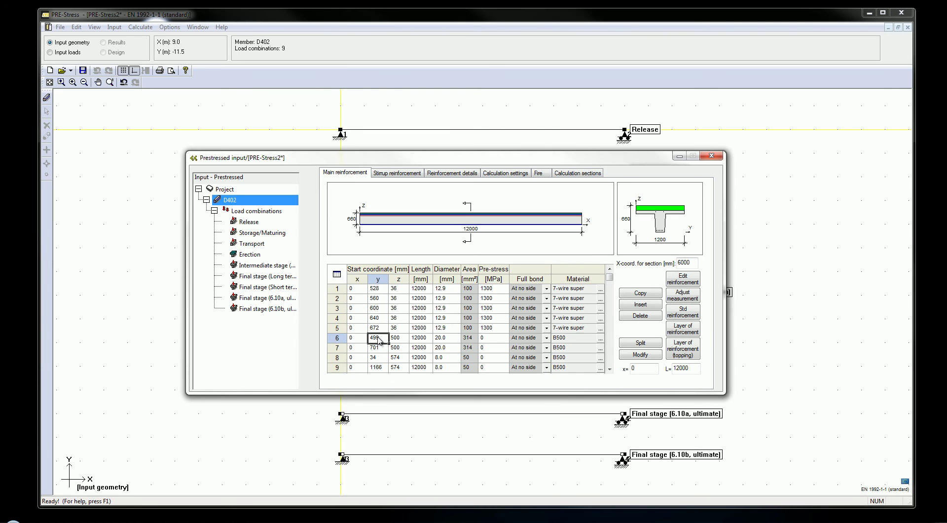
Add a beam stirrup group starting at x = 0 with 8 mm B500 stirrups at 250 mm spacing over 12 000 mm
{"action": "left_click", "coordinate": [404, 173]}
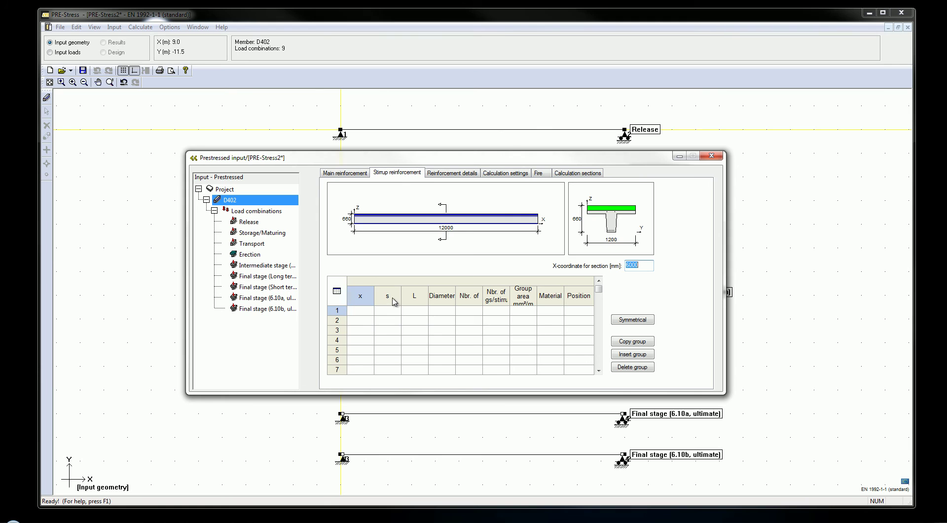
{"action": "left_click", "coordinate": [363, 314]}
{"action": "type", "text": "0"}
{"action": "key", "text": "Tab"}
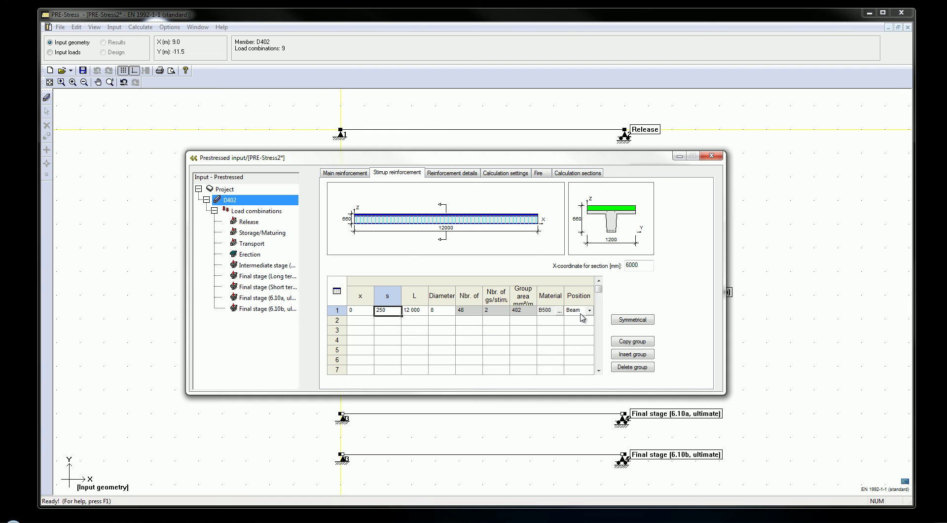
Add a second 8 mm stirrup group over the full length, positioned in the topping, with 300 mm spacing
{"action": "left_click", "coordinate": [359, 321]}
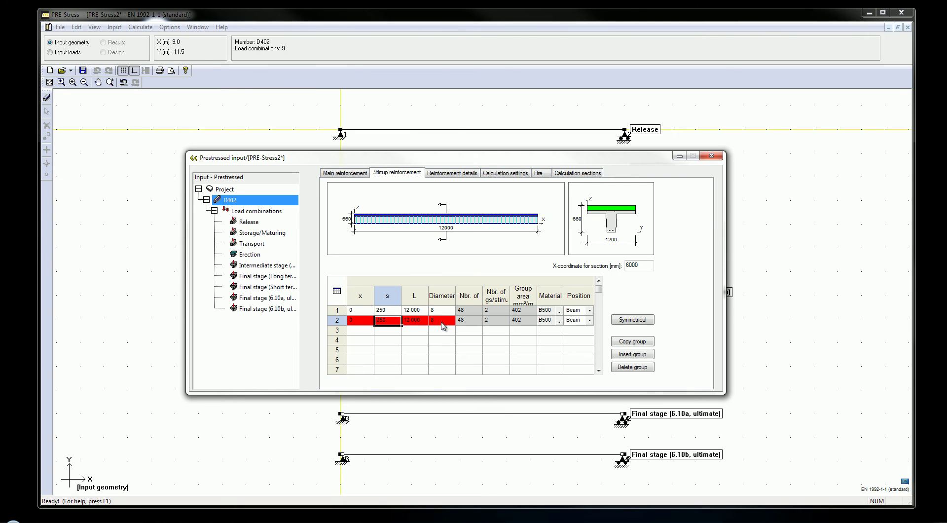
{"action": "left_click", "coordinate": [591, 321]}
{"action": "left_click", "coordinate": [578, 337]}
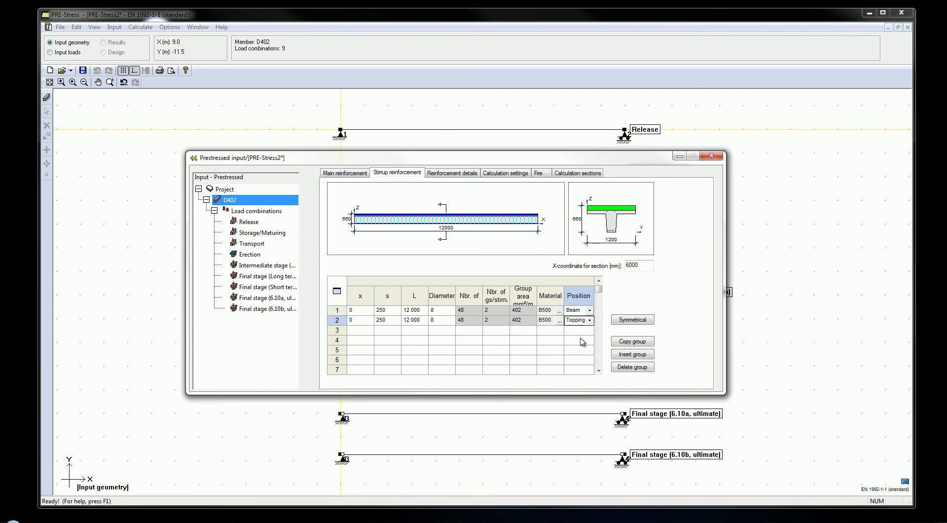
{"action": "left_click", "coordinate": [394, 324]}
{"action": "type", "text": "300"}
{"action": "key", "text": "Tab"}
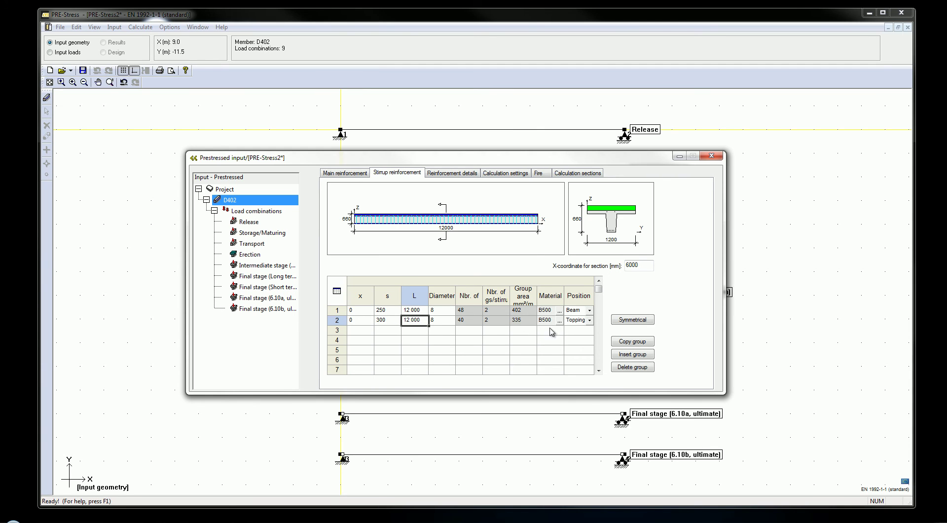
Examine the beam and topping stirrups in enlarged cross-sections at two positions along D402
{"action": "left_click", "coordinate": [349, 175]}
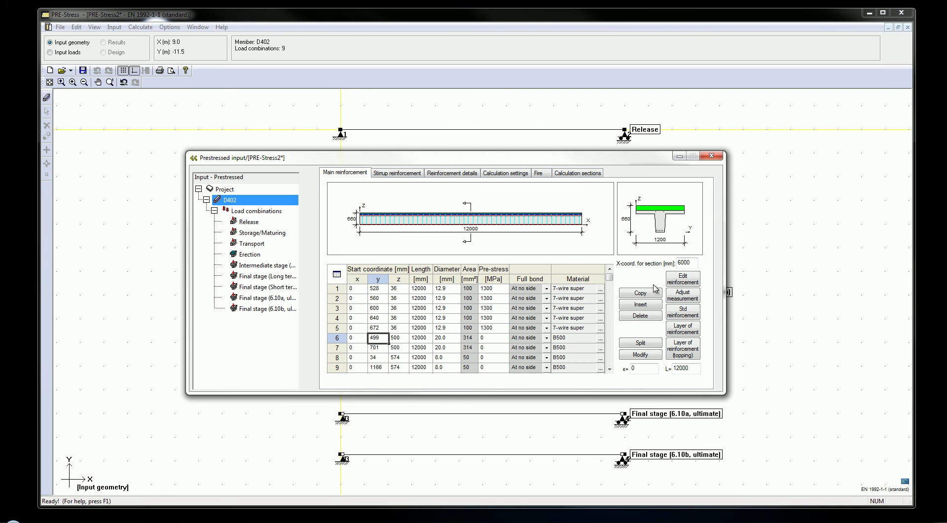
{"action": "left_click", "coordinate": [471, 242]}
{"action": "double_click", "coordinate": [675, 228]}
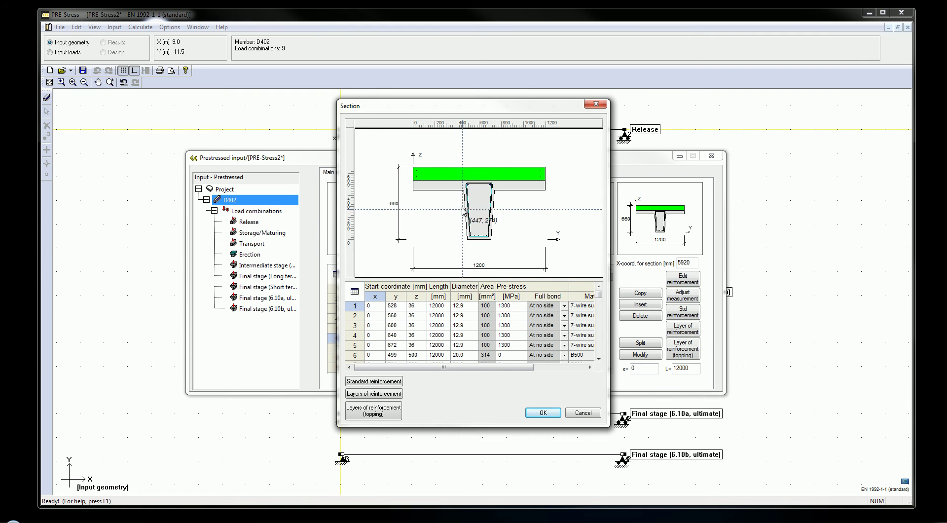
{"action": "left_click", "coordinate": [553, 414]}
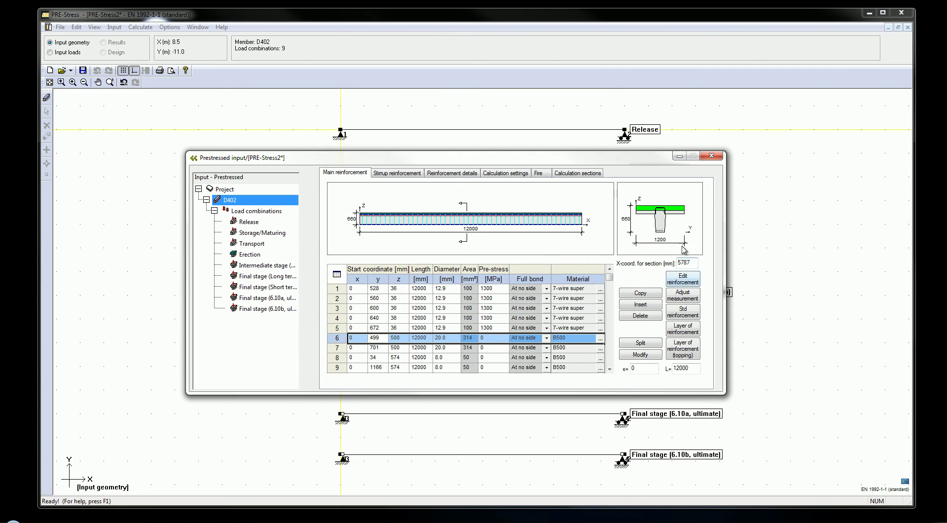
{"action": "double_click", "coordinate": [667, 222]}
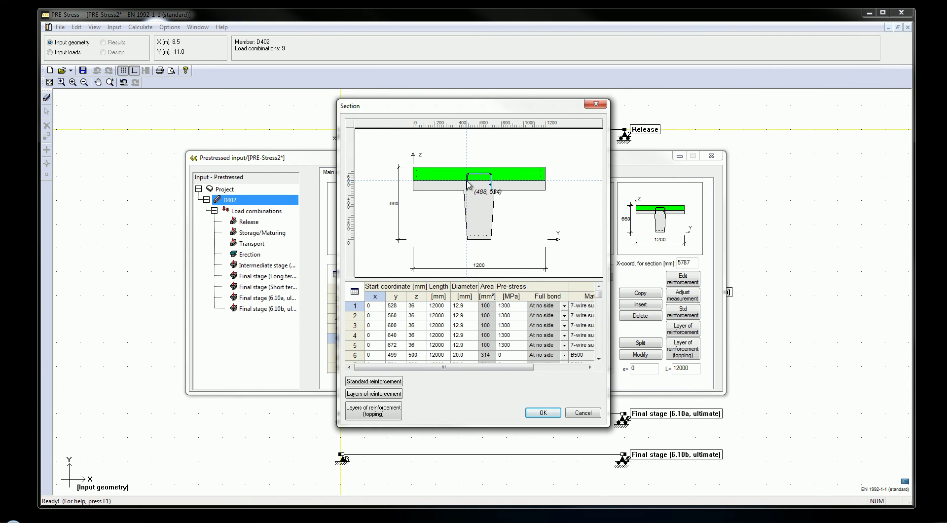
{"action": "left_click", "coordinate": [583, 413]}
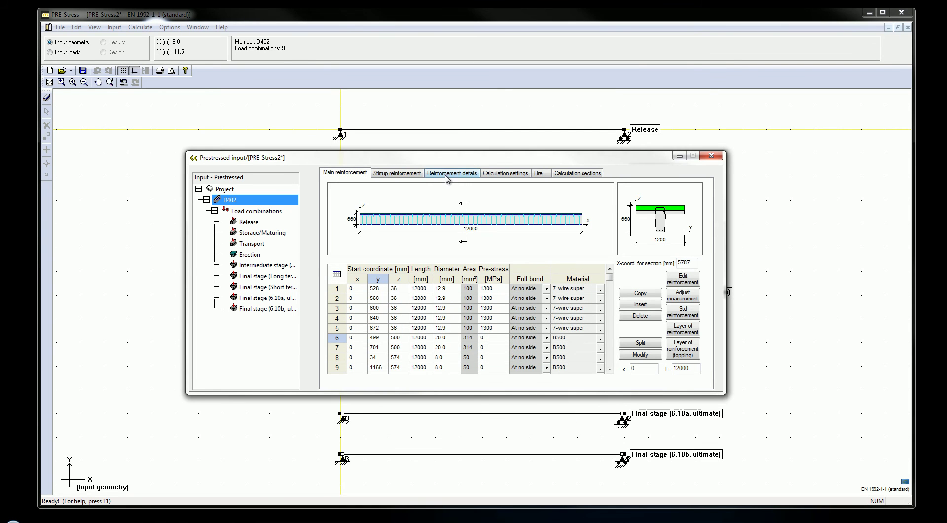
Set the topping joint's surface type to Rough in the calculation settings of D402
{"action": "left_click", "coordinate": [413, 175]}
{"action": "left_click", "coordinate": [447, 174]}
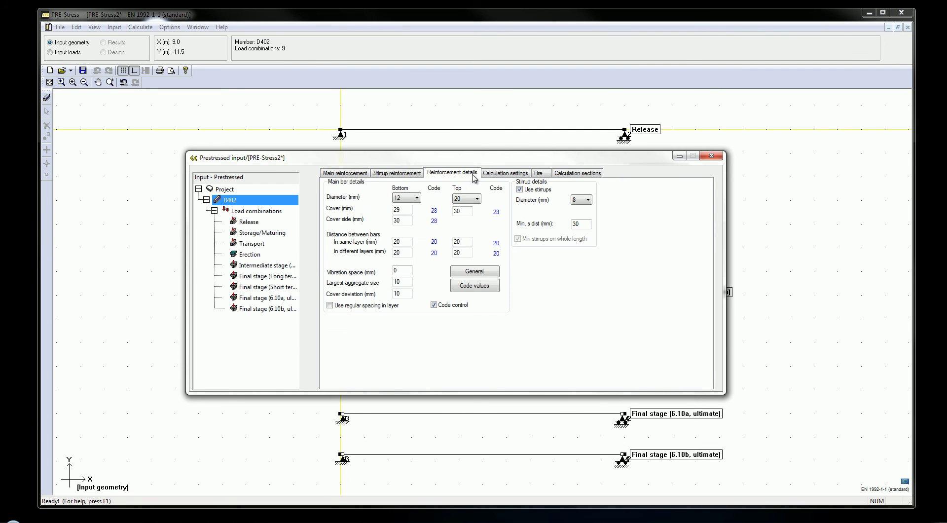
{"action": "left_click", "coordinate": [502, 174]}
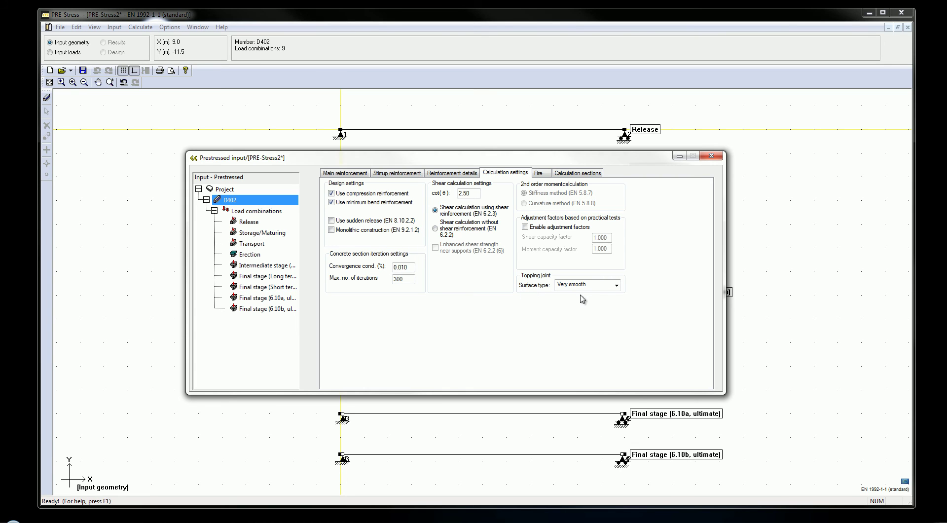
{"action": "left_click", "coordinate": [617, 285]}
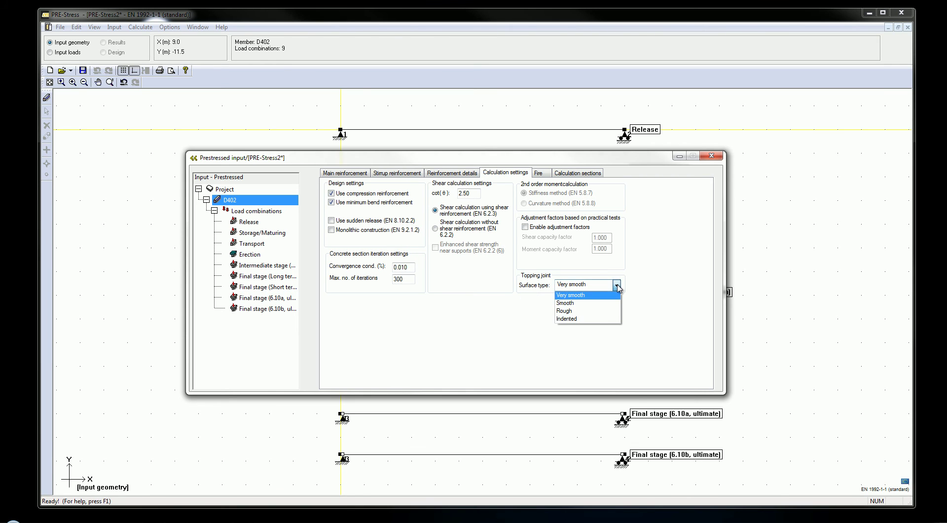
{"action": "left_click", "coordinate": [590, 312]}
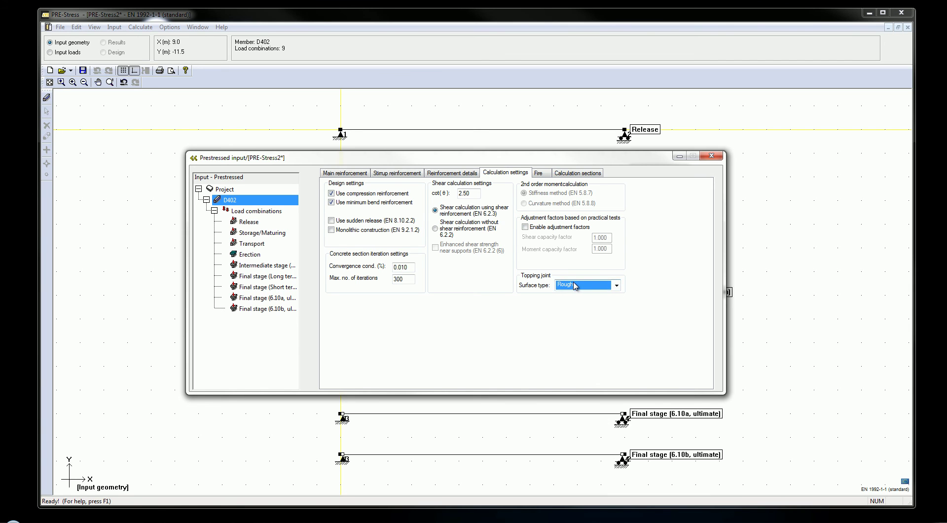
Check the fire settings and calculation sections of D402, and return to its main reinforcement
{"action": "left_click", "coordinate": [541, 173]}
{"action": "left_click", "coordinate": [565, 175]}
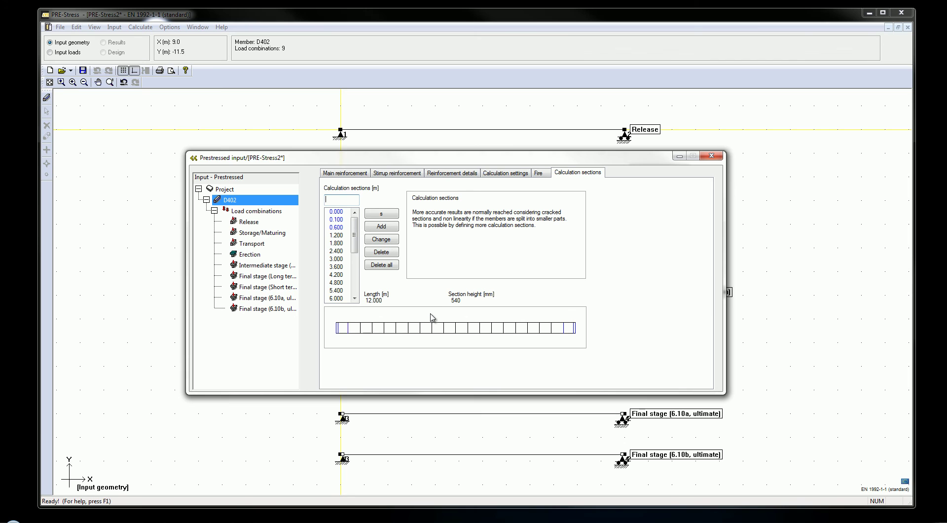
{"action": "left_click", "coordinate": [356, 177]}
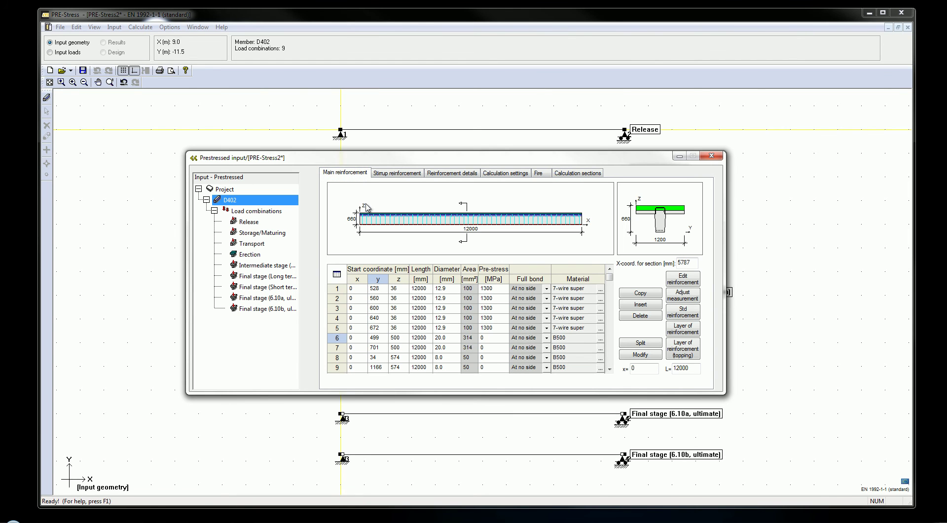
Collapse the prestressed input window, switch to load input and make Live load the active loadcase after viewing Dead load and Dead load topping
{"action": "left_click", "coordinate": [194, 158]}
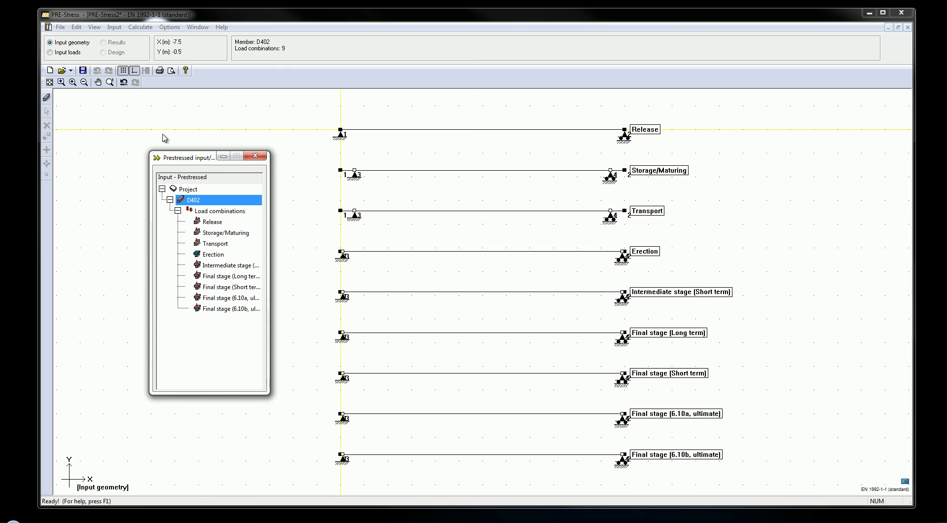
{"action": "left_click", "coordinate": [50, 52]}
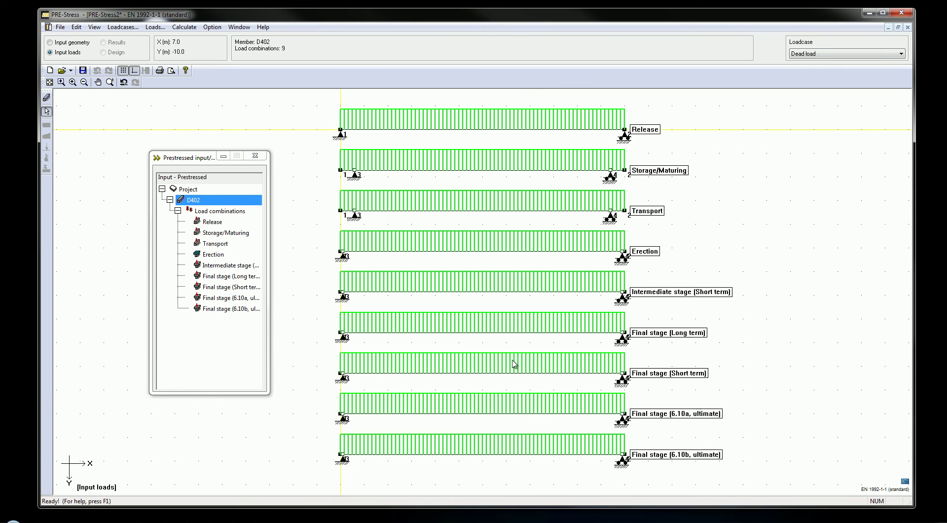
{"action": "left_click", "coordinate": [826, 55]}
{"action": "left_click", "coordinate": [829, 70]}
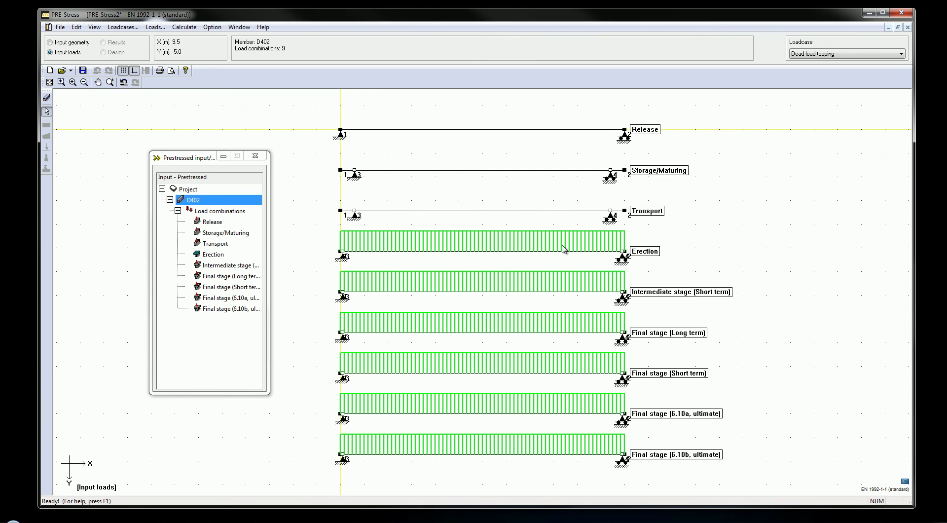
{"action": "left_click", "coordinate": [818, 55]}
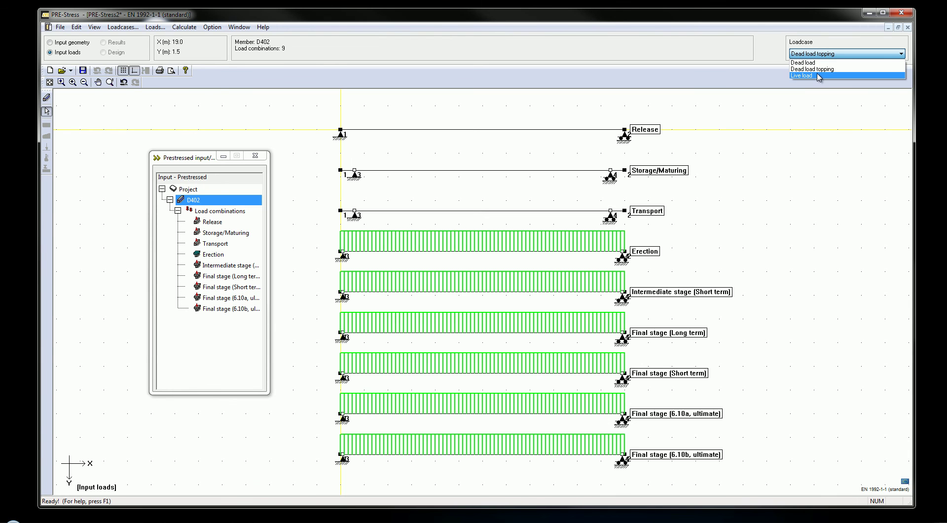
{"action": "left_click", "coordinate": [817, 76]}
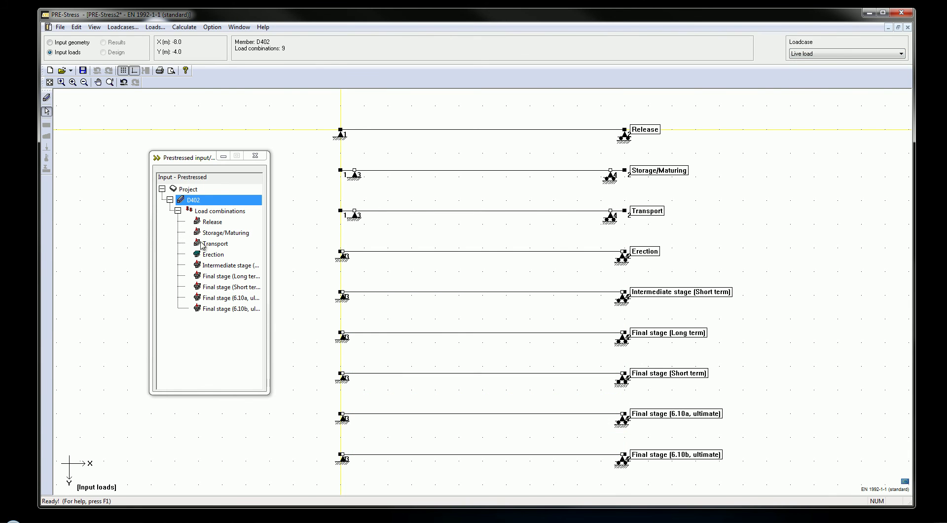
Apply a 4.8 kN/m uniform live load in the Y direction to D402 in the intermediate stage and all four final stage combinations
{"action": "left_click", "coordinate": [219, 267]}
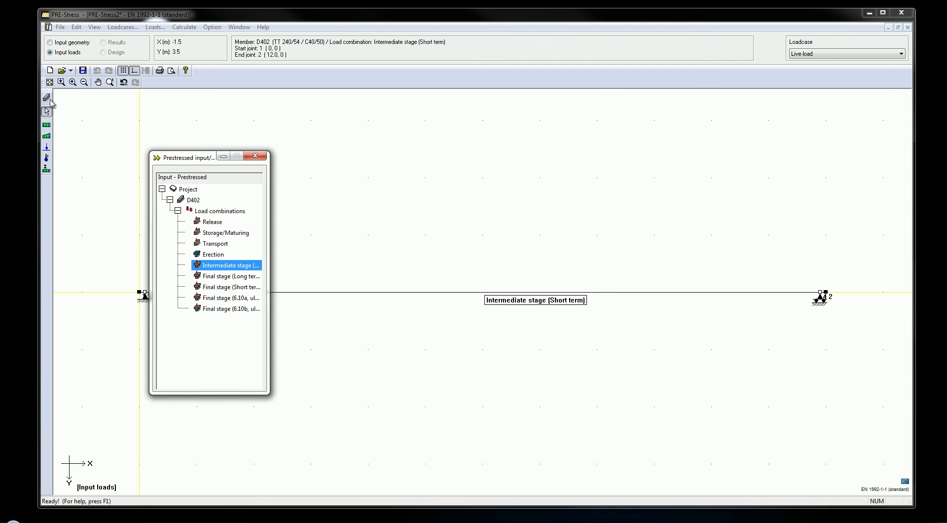
{"action": "left_click", "coordinate": [47, 126]}
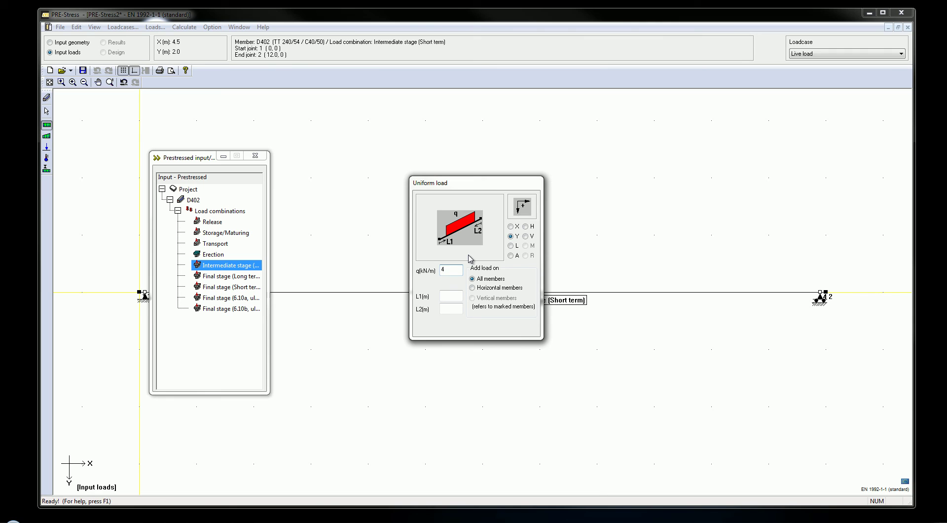
{"action": "left_click", "coordinate": [349, 293]}
{"action": "left_click", "coordinate": [245, 278]}
{"action": "left_click", "coordinate": [292, 293]}
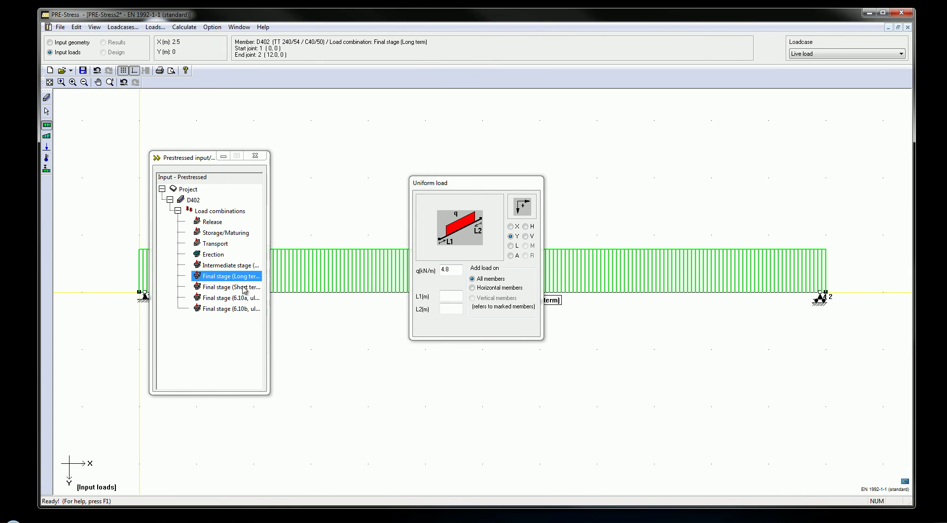
{"action": "left_click", "coordinate": [248, 287]}
{"action": "left_click", "coordinate": [290, 293]}
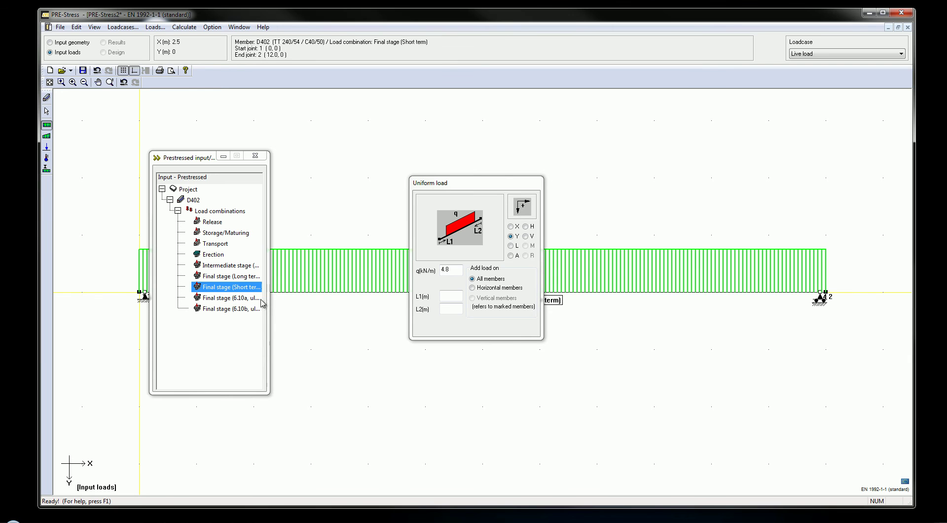
{"action": "left_click", "coordinate": [248, 298]}
{"action": "left_click", "coordinate": [249, 309]}
{"action": "left_click", "coordinate": [292, 294]}
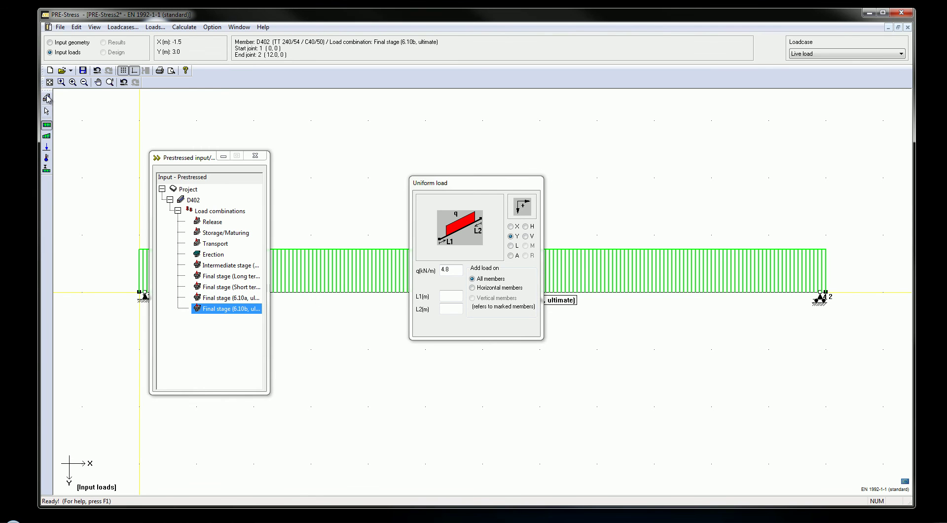
Set the topping's long term parameters for Final stage (Long term) to creep coefficient 2 and even shrinkage 0.2 per mille
{"action": "left_click", "coordinate": [157, 158]}
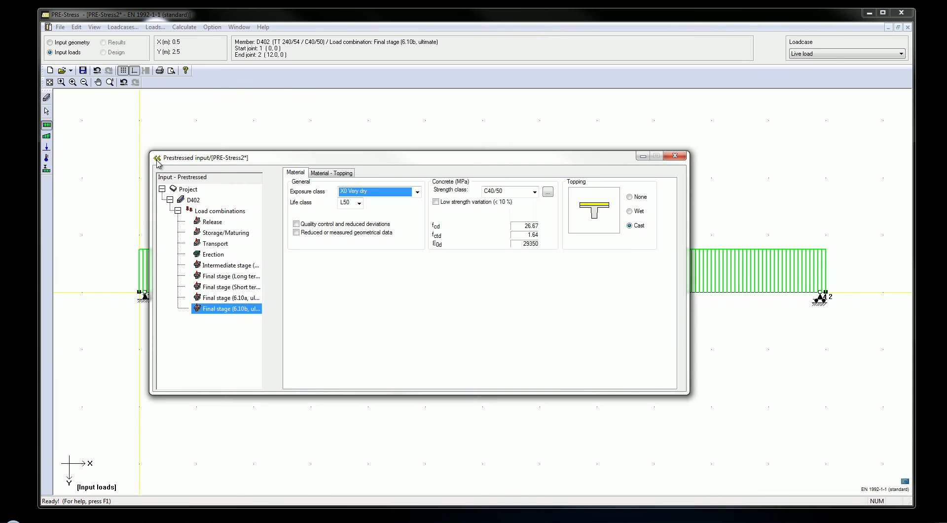
{"action": "left_click", "coordinate": [193, 201]}
{"action": "left_click", "coordinate": [206, 212]}
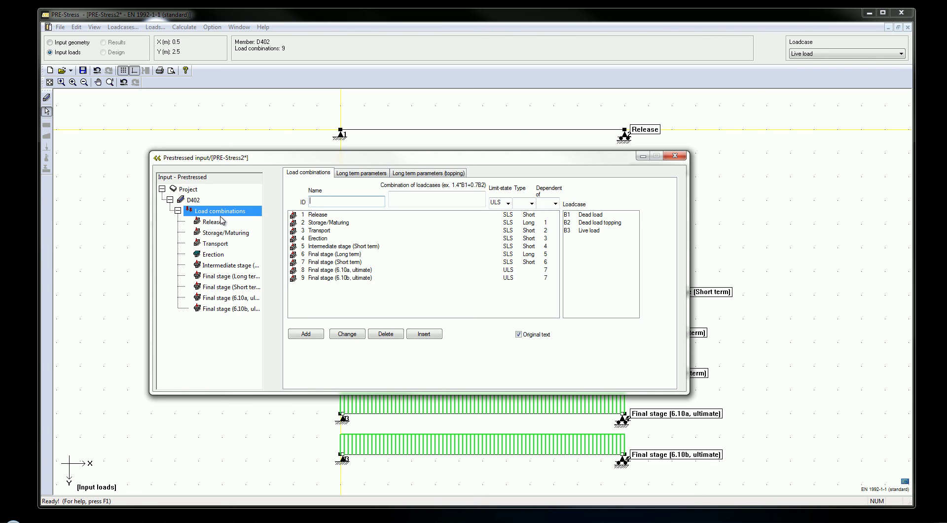
{"action": "left_click", "coordinate": [345, 176]}
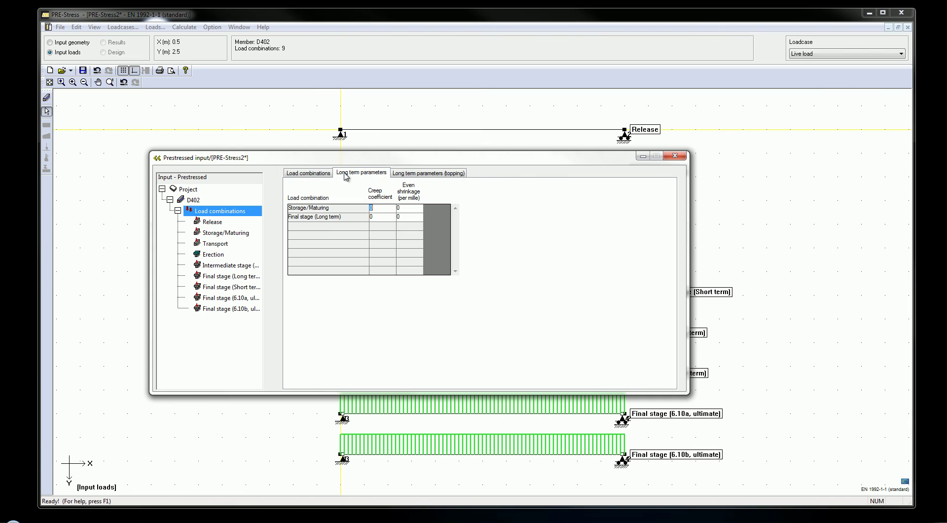
{"action": "left_click", "coordinate": [417, 176]}
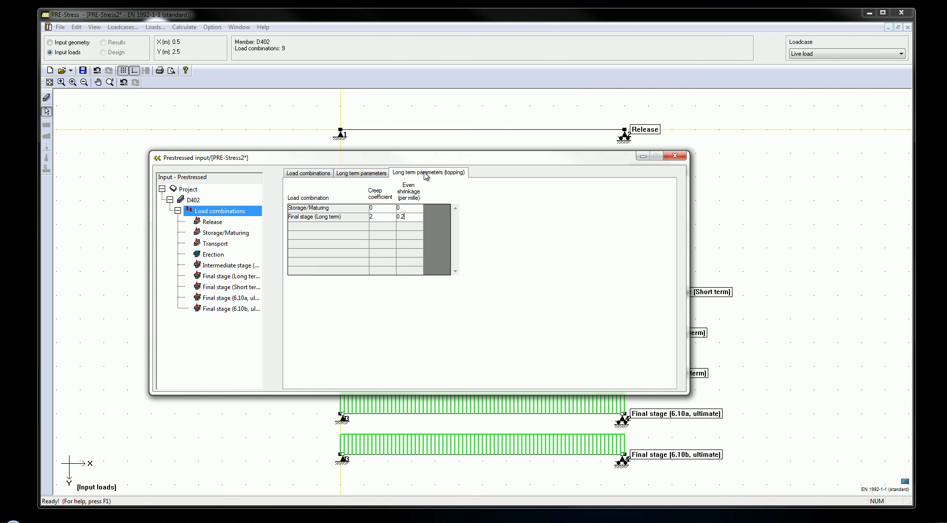
Enter the beam's own long term parameters, starting with the Storage/Maturing creep coefficient
{"action": "left_click", "coordinate": [362, 173]}
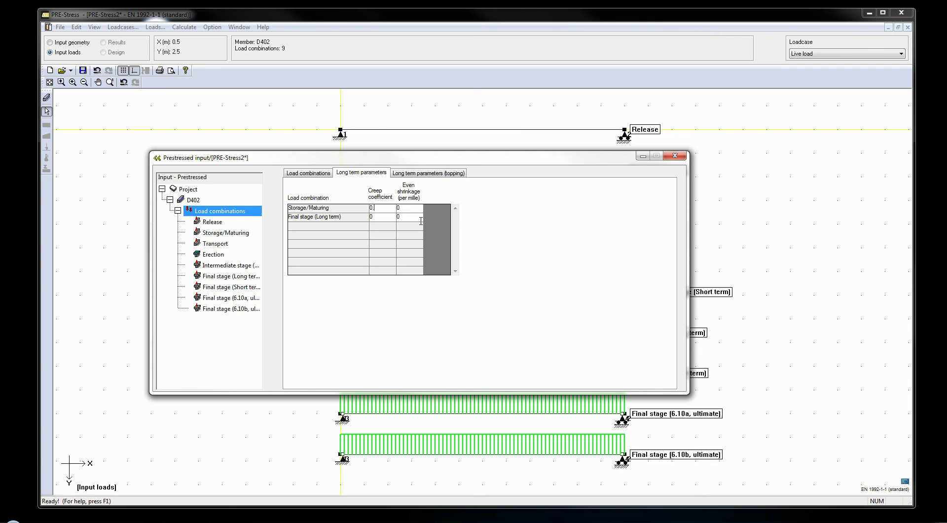
{"action": "key", "text": "Return"}
{"action": "key", "text": "BackSpace"}
Define the nine combinations' loadcase formulas, from B1 for Release and B1+B2 for Erection to 1.35*0.85*(B1+B2)+1.5*B3 for Final stage (6.10b, ultimate)
{"action": "left_click", "coordinate": [315, 172]}
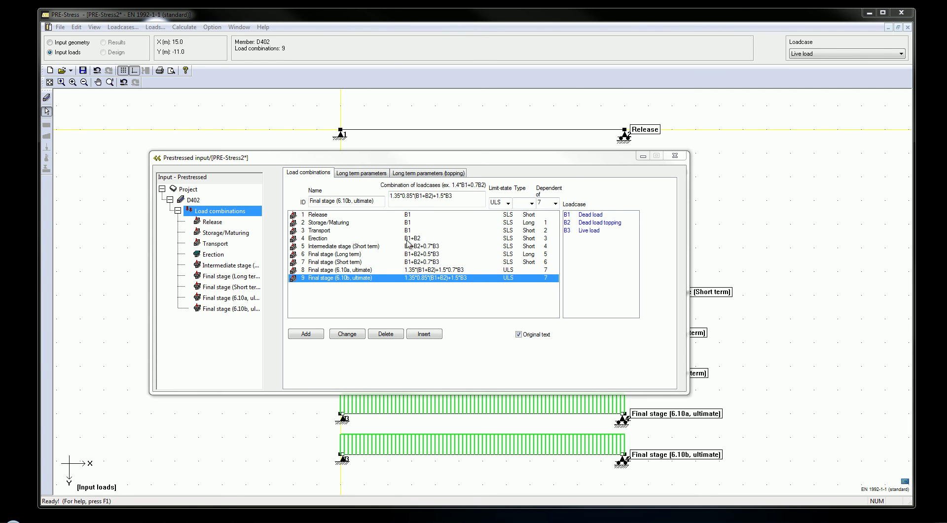
{"action": "left_click", "coordinate": [328, 239]}
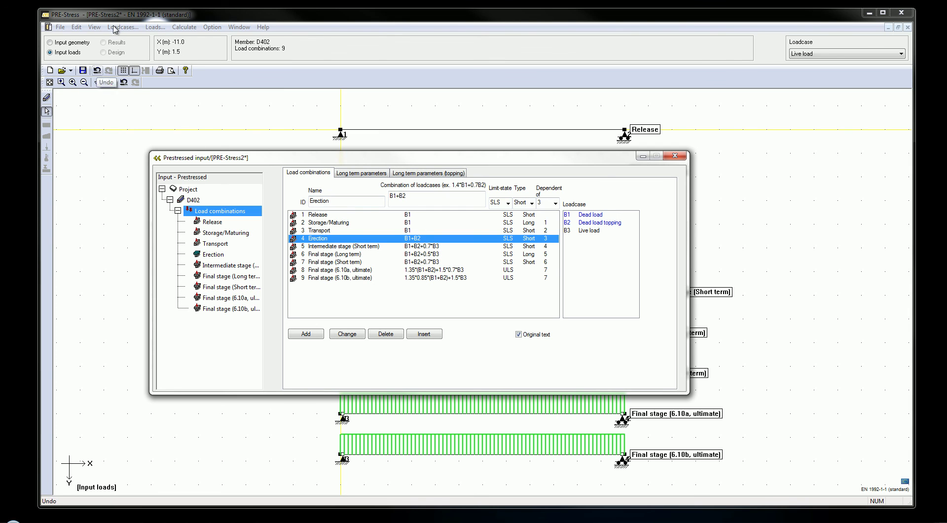
Run the analysis for all prestressed elements with cracked section analysis enabled
{"action": "left_click", "coordinate": [187, 27]}
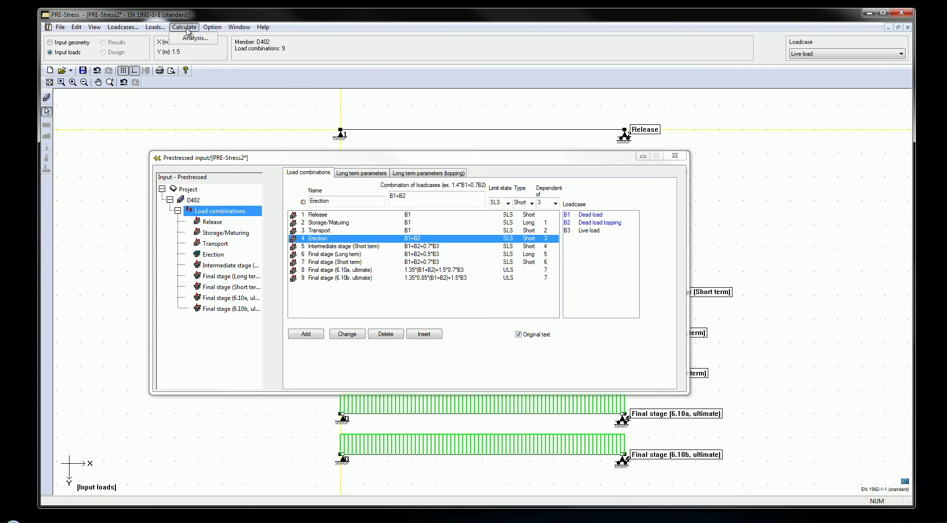
{"action": "left_click", "coordinate": [190, 38]}
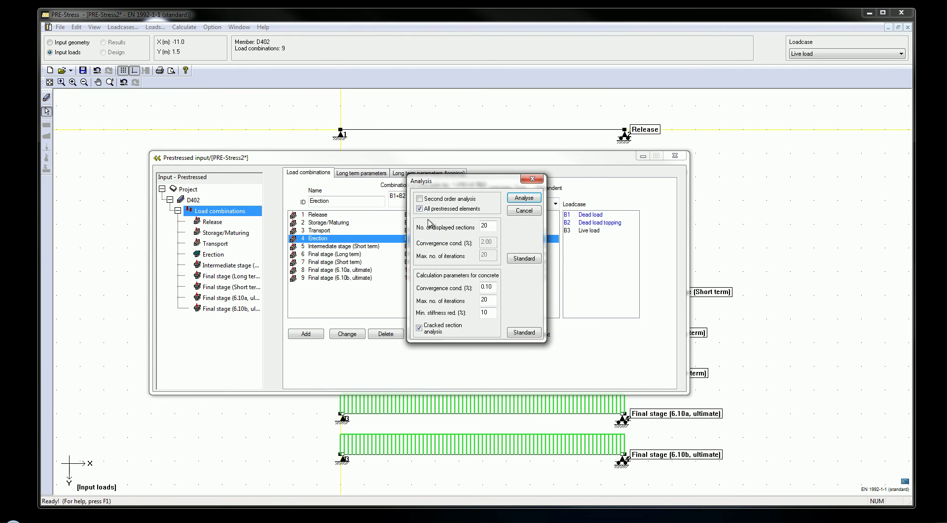
{"action": "left_click", "coordinate": [526, 198]}
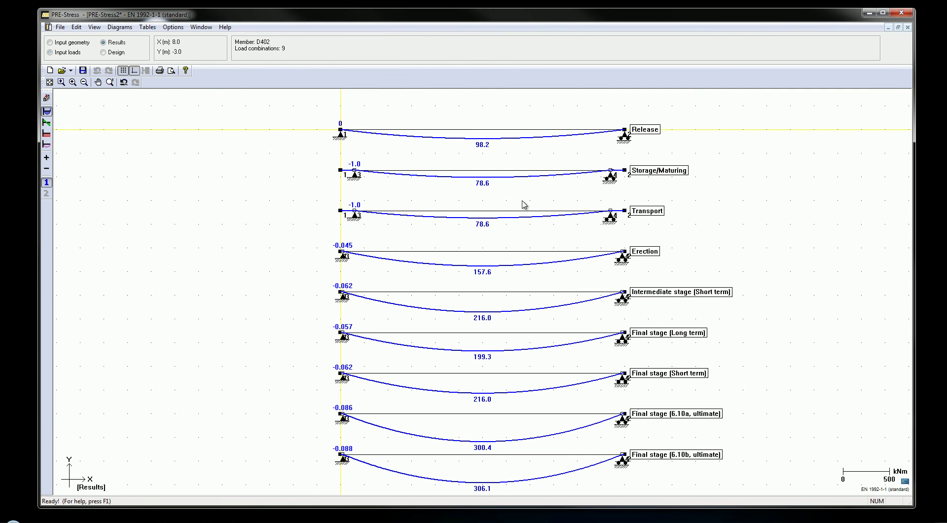
Switch to design mode, run the code control for D402 and close its log
{"action": "left_click", "coordinate": [112, 53]}
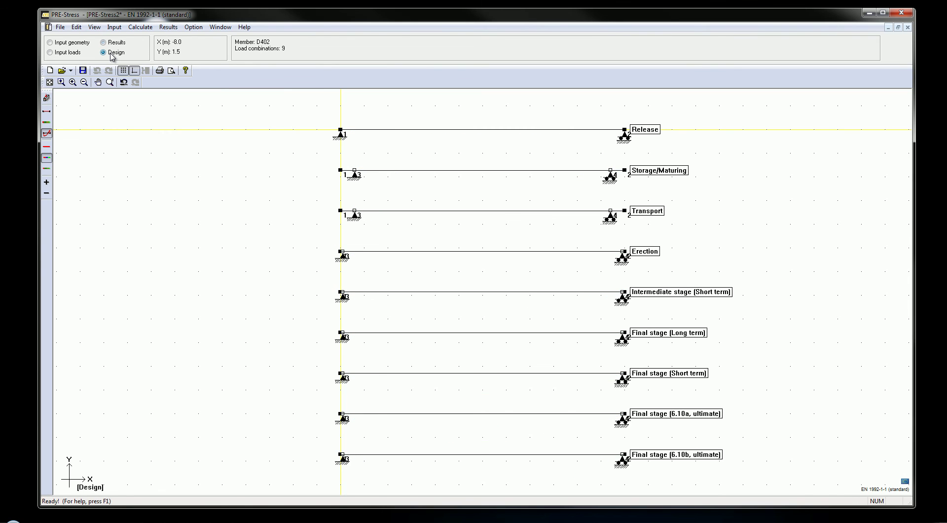
{"action": "left_click", "coordinate": [153, 28]}
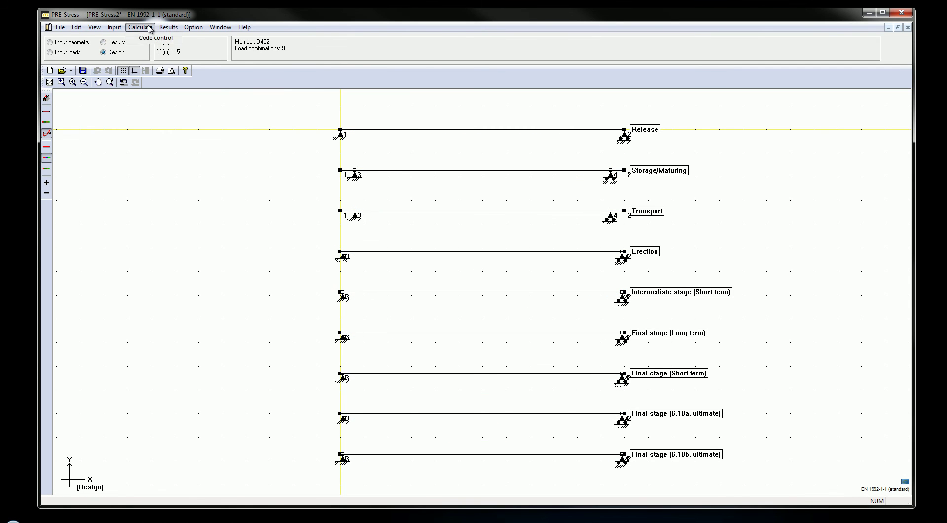
{"action": "left_click", "coordinate": [157, 37]}
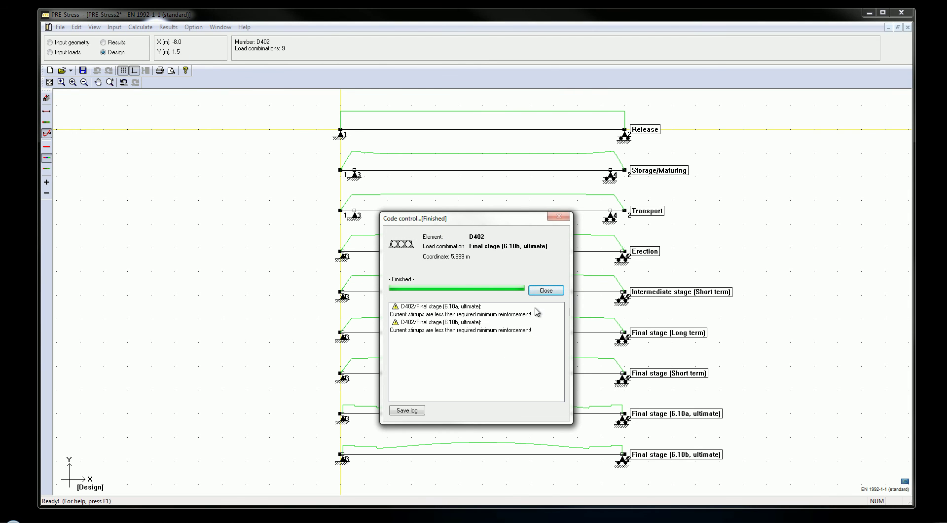
{"action": "left_click", "coordinate": [546, 290]}
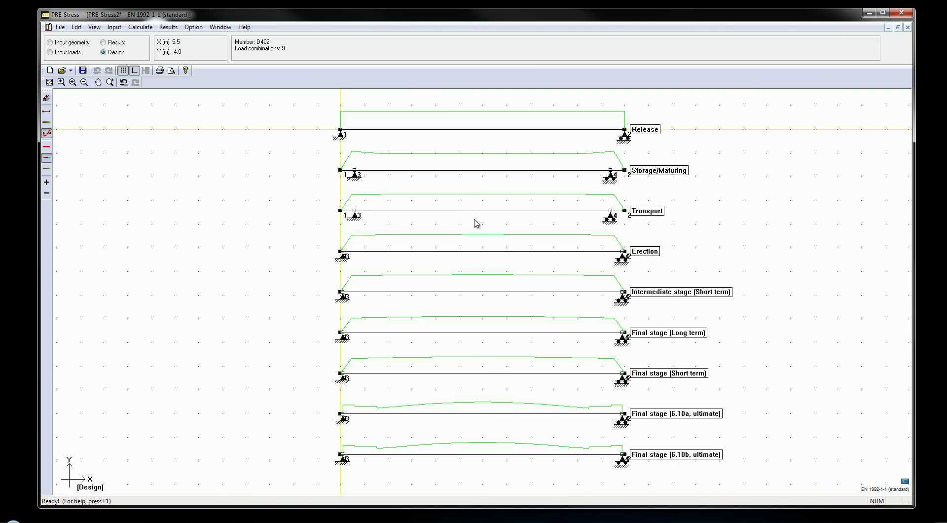
Review the code check of D402 for Final stage (6.10a, ultimate), including the topping joint capacity
{"action": "left_click", "coordinate": [164, 30]}
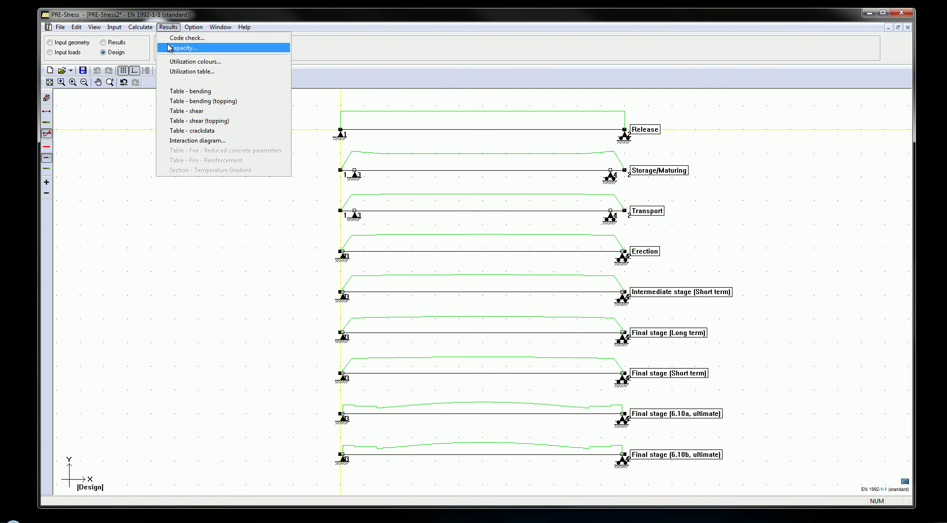
{"action": "left_click", "coordinate": [170, 39]}
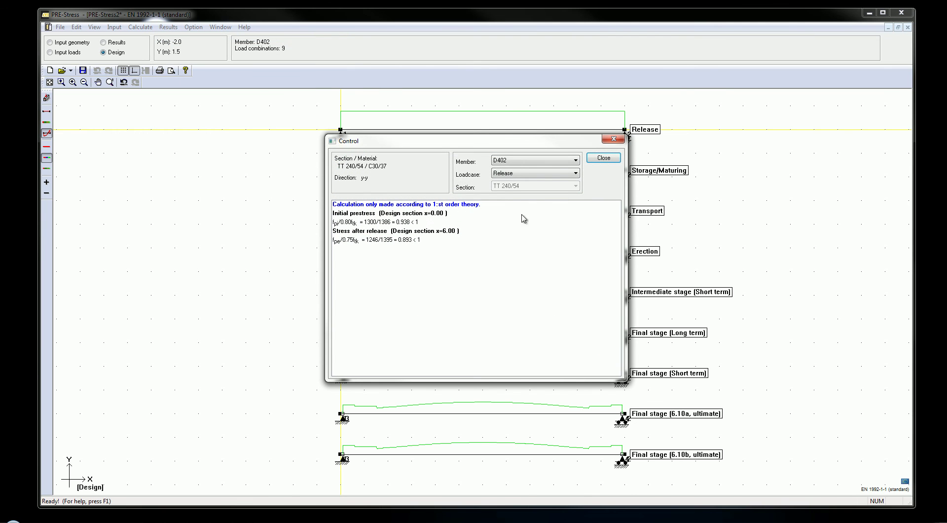
{"action": "left_click", "coordinate": [554, 173]}
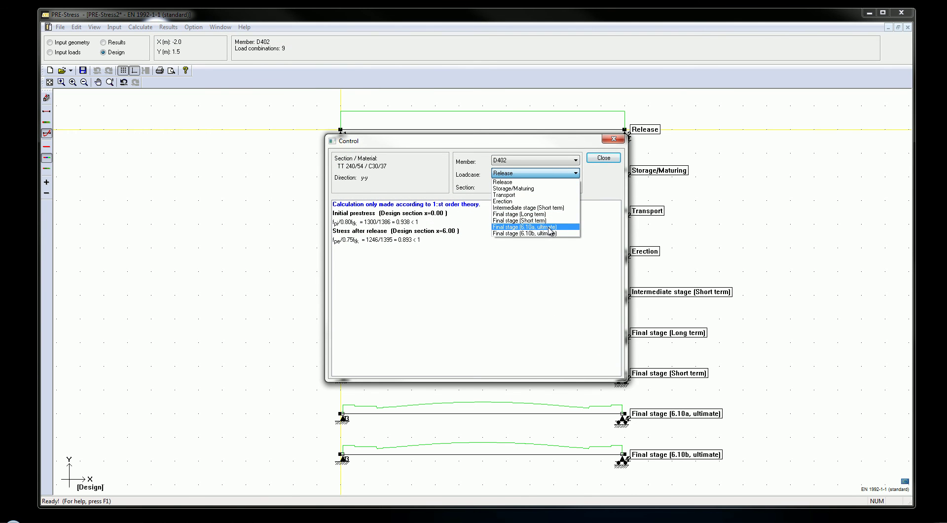
{"action": "left_click", "coordinate": [551, 231]}
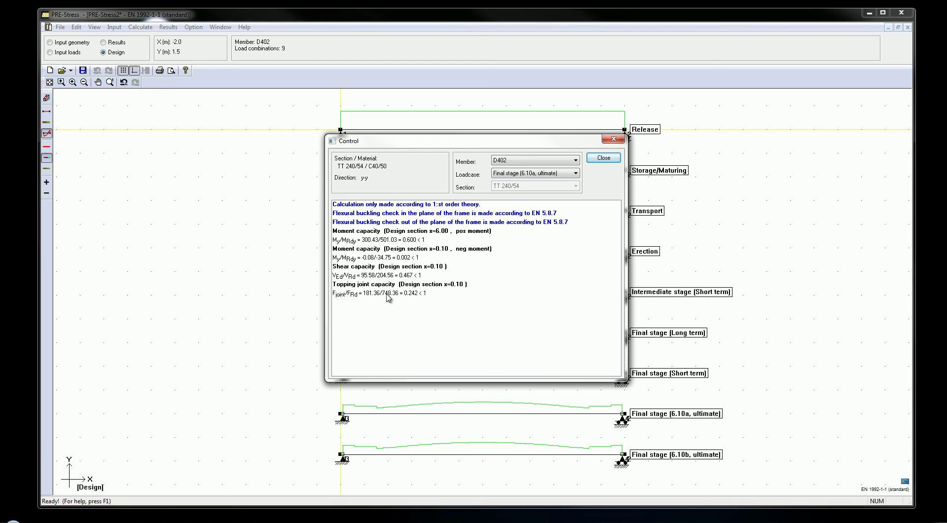
{"action": "left_click", "coordinate": [597, 158]}
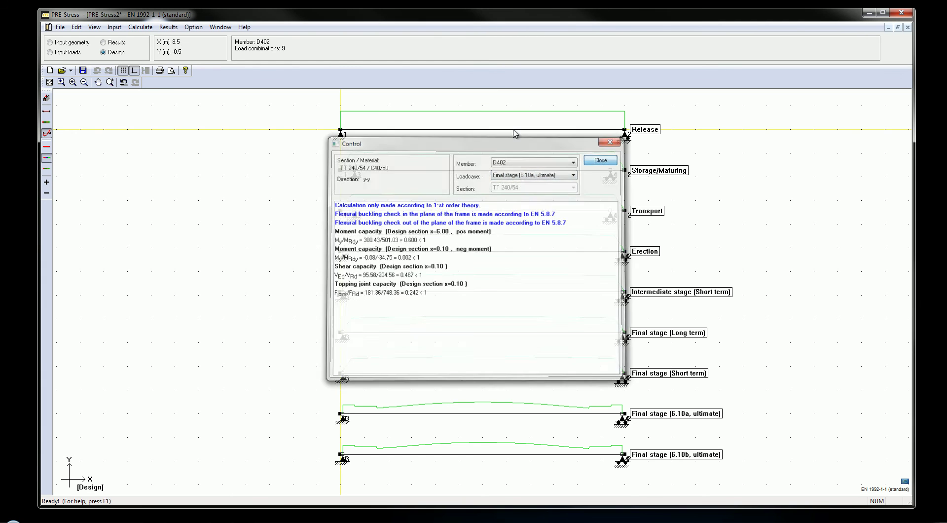
Examine the topping bending table for Final stage (6.10a, ultimate) in an enlarged window and close it
{"action": "left_click", "coordinate": [168, 27]}
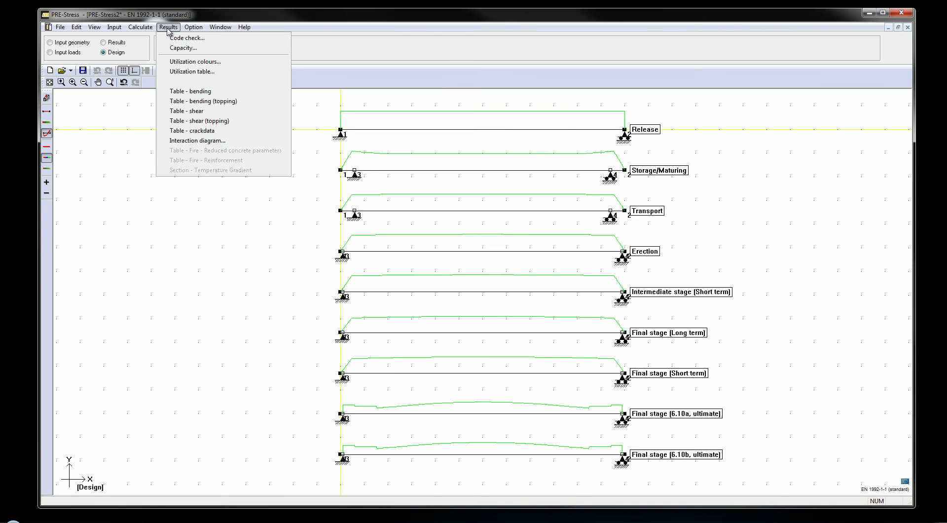
{"action": "left_click", "coordinate": [235, 102]}
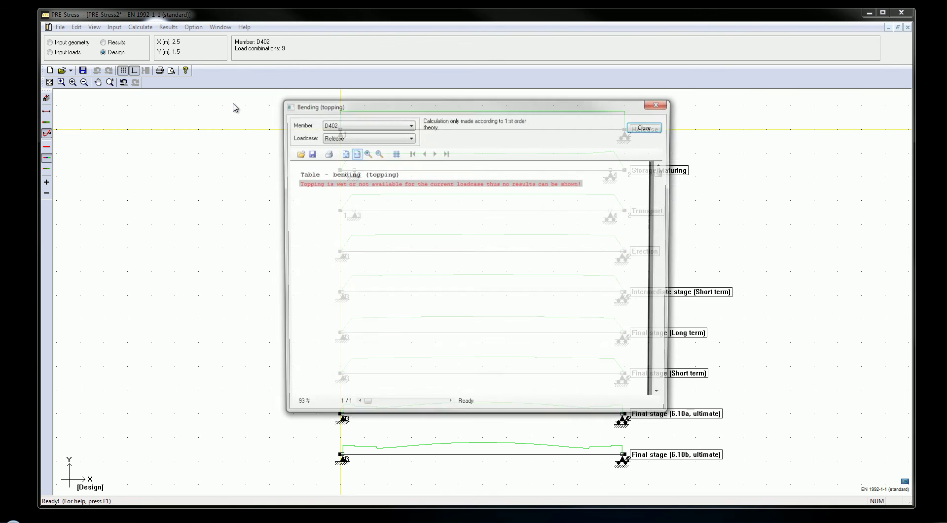
{"action": "left_click", "coordinate": [401, 137]}
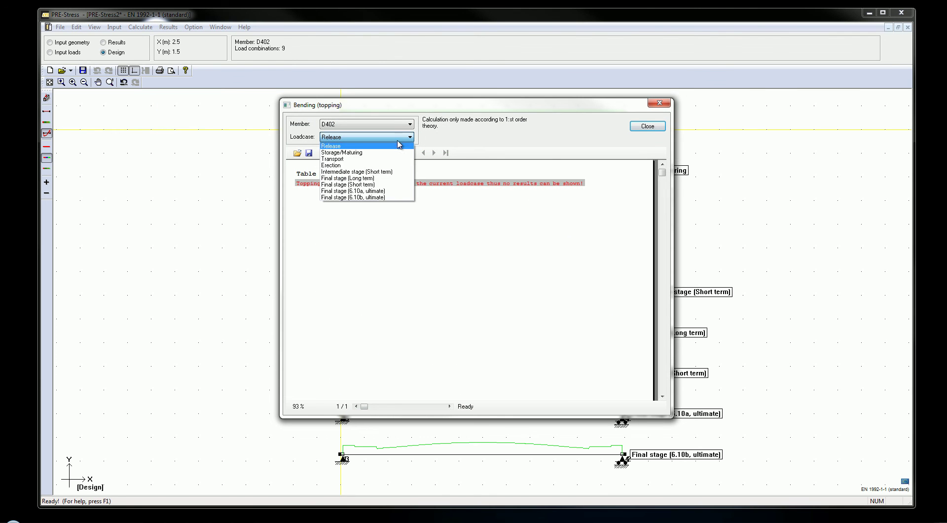
{"action": "left_click", "coordinate": [384, 191]}
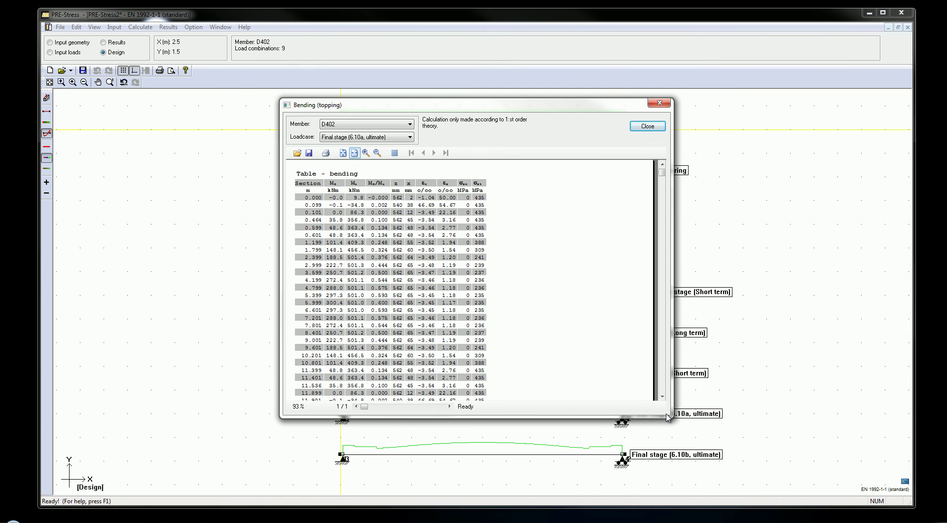
{"action": "left_click_drag", "start_coordinate": [667, 414], "coordinate": [902, 450]}
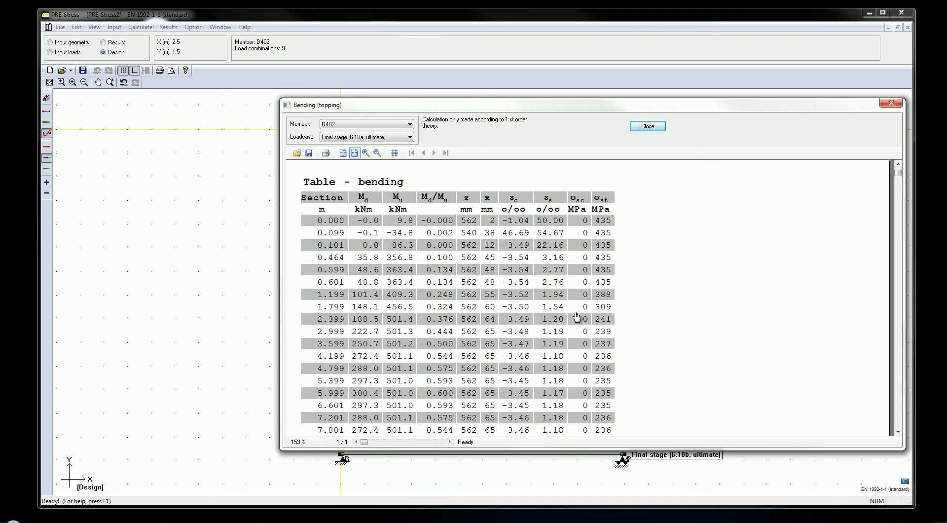
{"action": "left_click", "coordinate": [660, 129]}
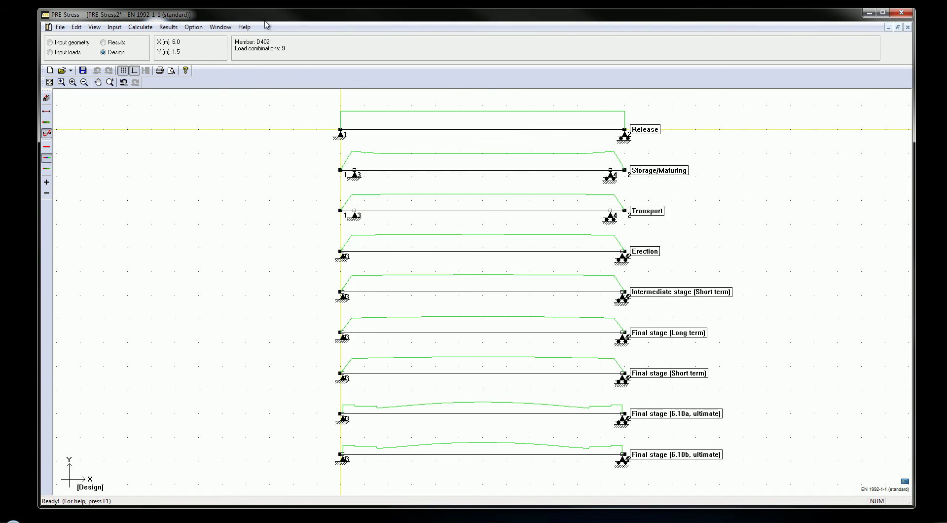
Examine the topping shear table for Final stage (6.10a, ultimate) in a repositioned, enlarged window
{"action": "left_click", "coordinate": [170, 28]}
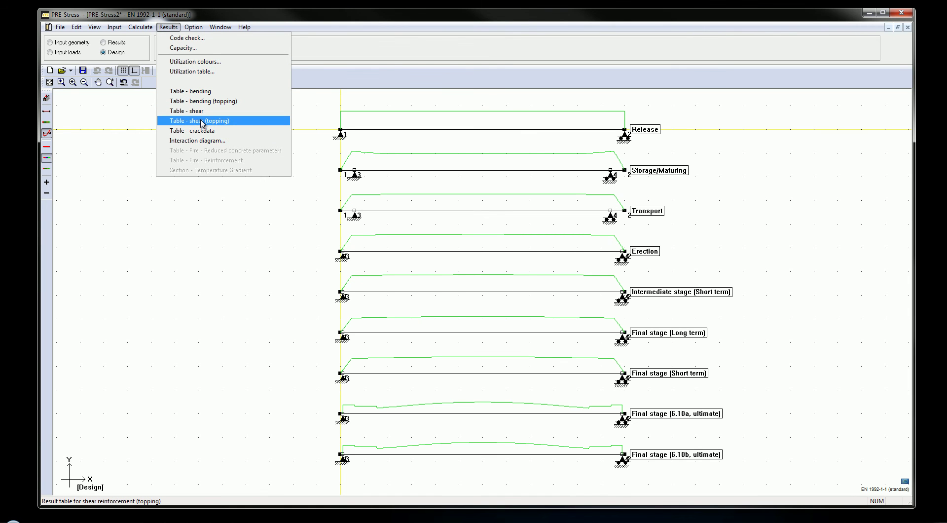
{"action": "left_click", "coordinate": [201, 122]}
{"action": "left_click", "coordinate": [377, 145]}
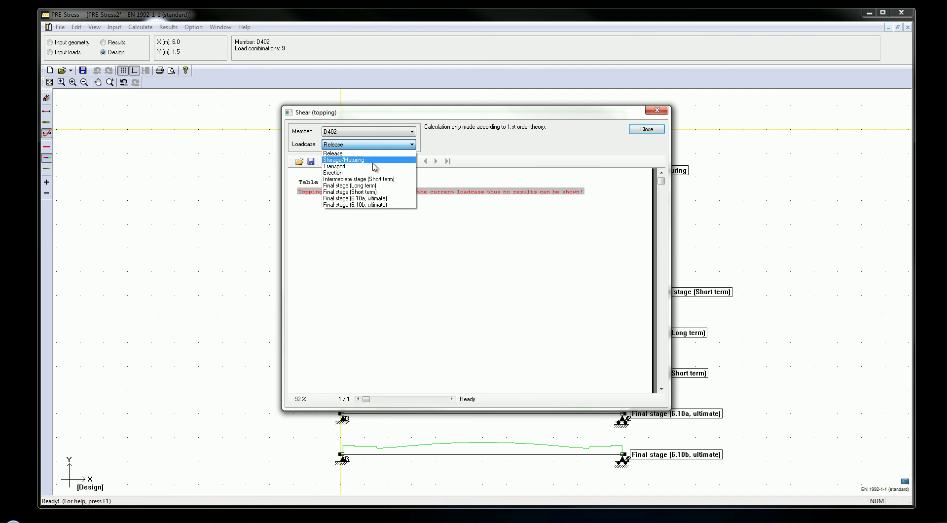
{"action": "left_click", "coordinate": [374, 198]}
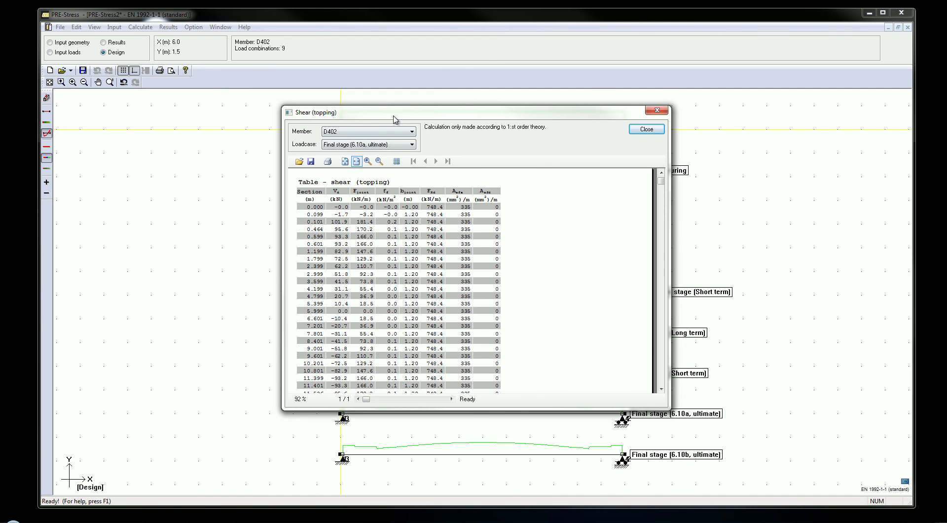
{"action": "left_click_drag", "start_coordinate": [388, 110], "coordinate": [194, 46]}
{"action": "left_click_drag", "start_coordinate": [472, 345], "coordinate": [817, 467]}
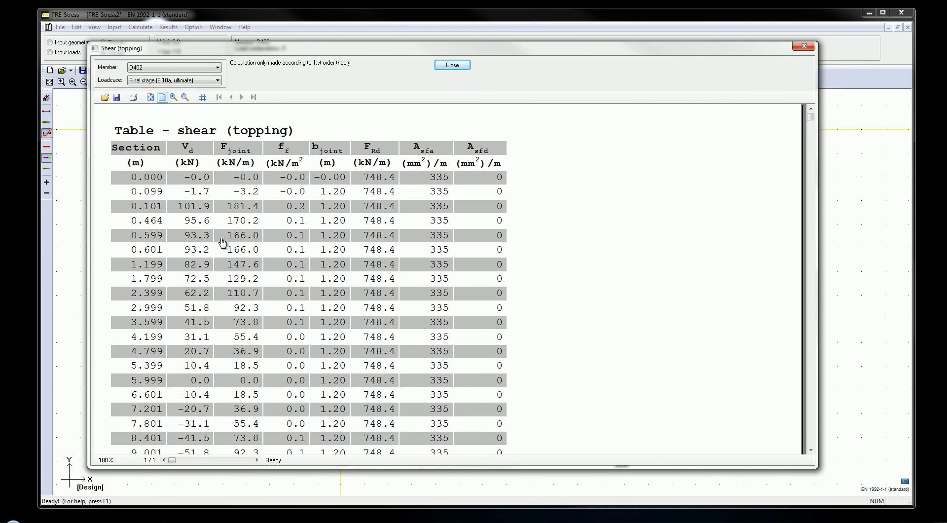